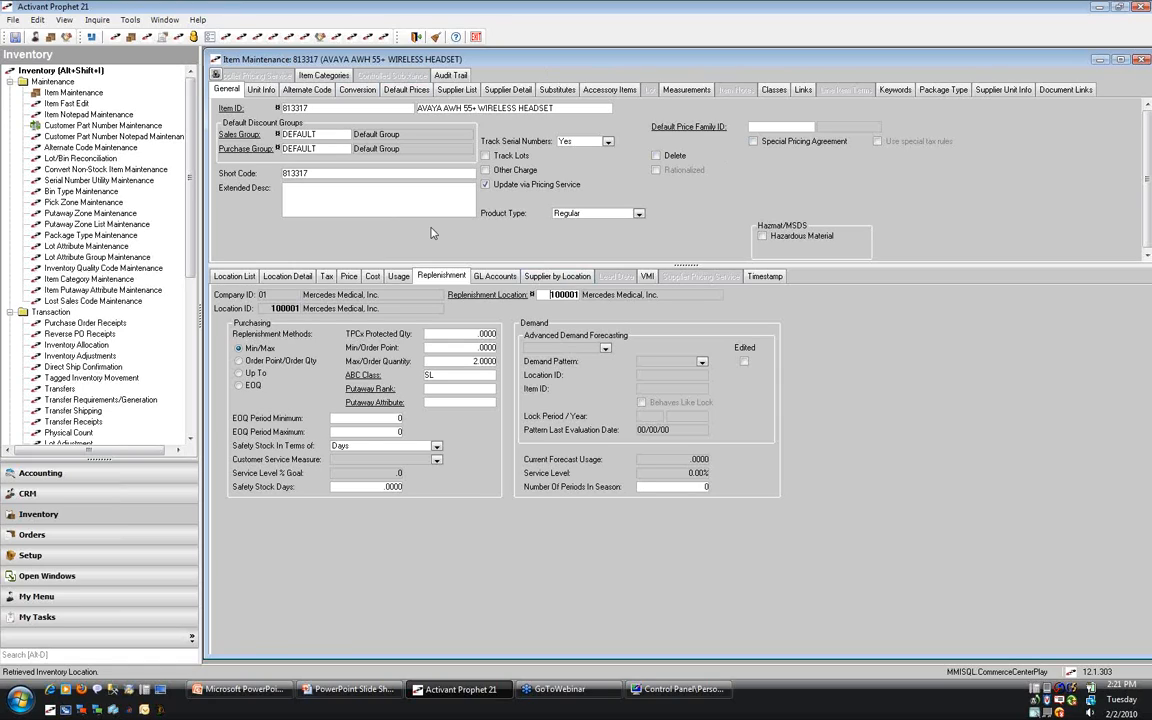
# Open a new requisition purchase order entry from the Purchasing transactions.
pyautogui.click(9, 82)
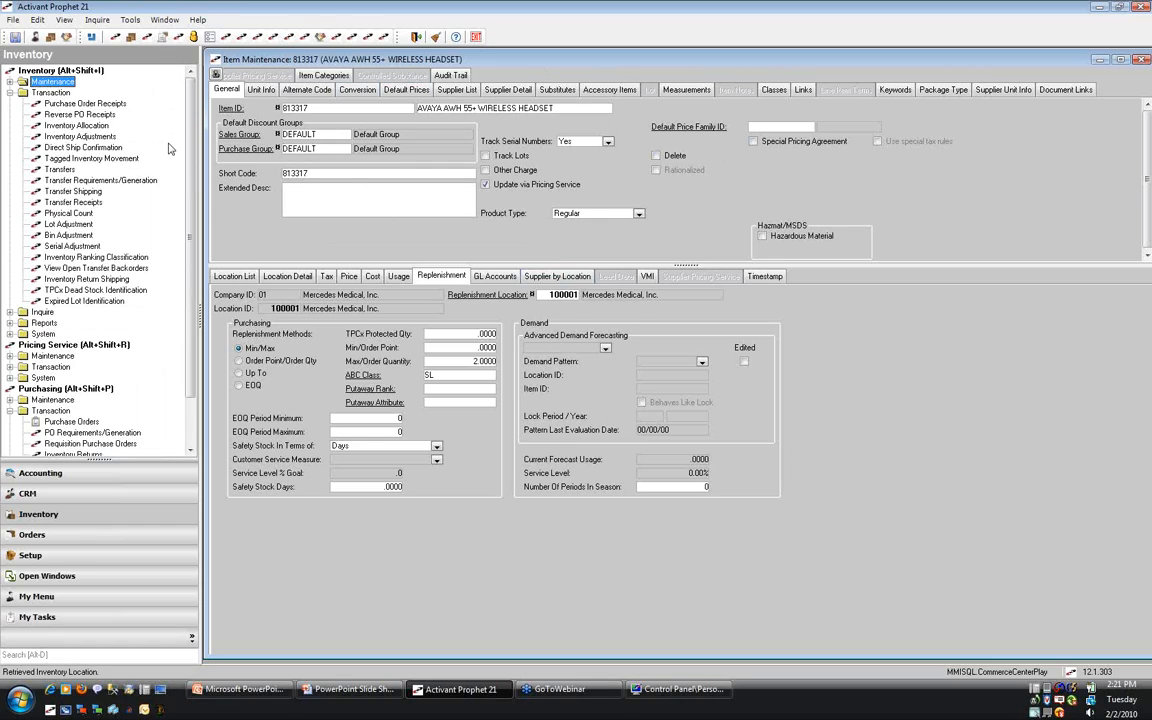
pyautogui.click(11, 93)
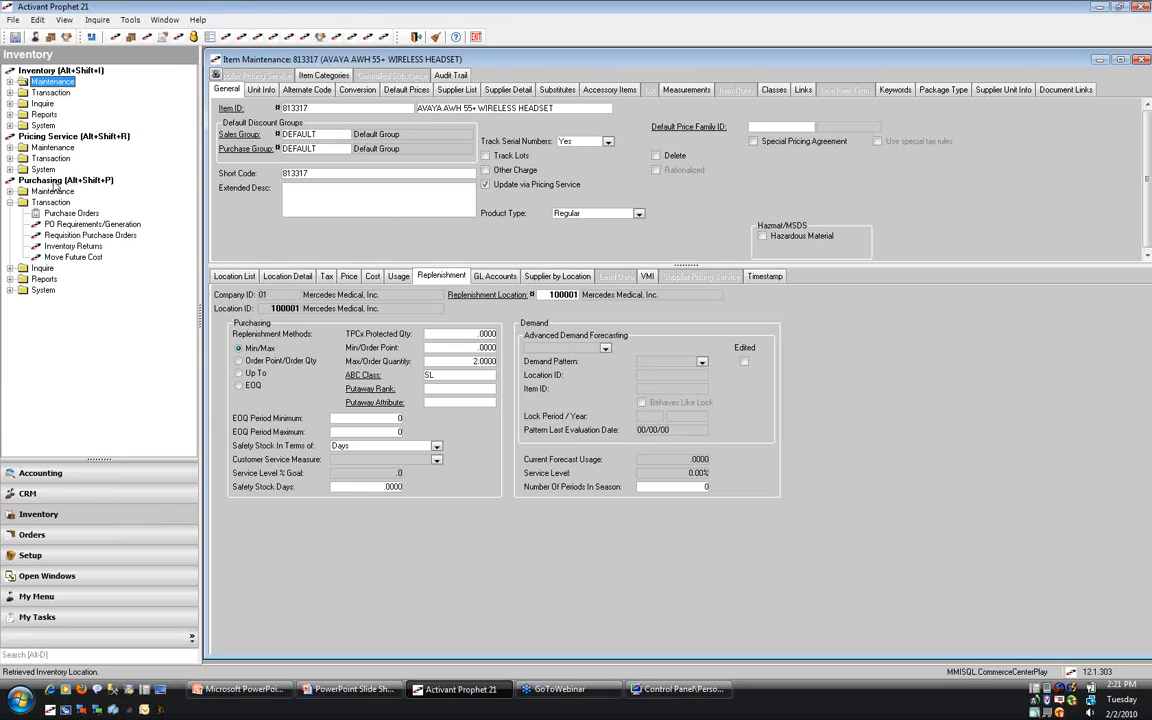
pyautogui.click(58, 236)
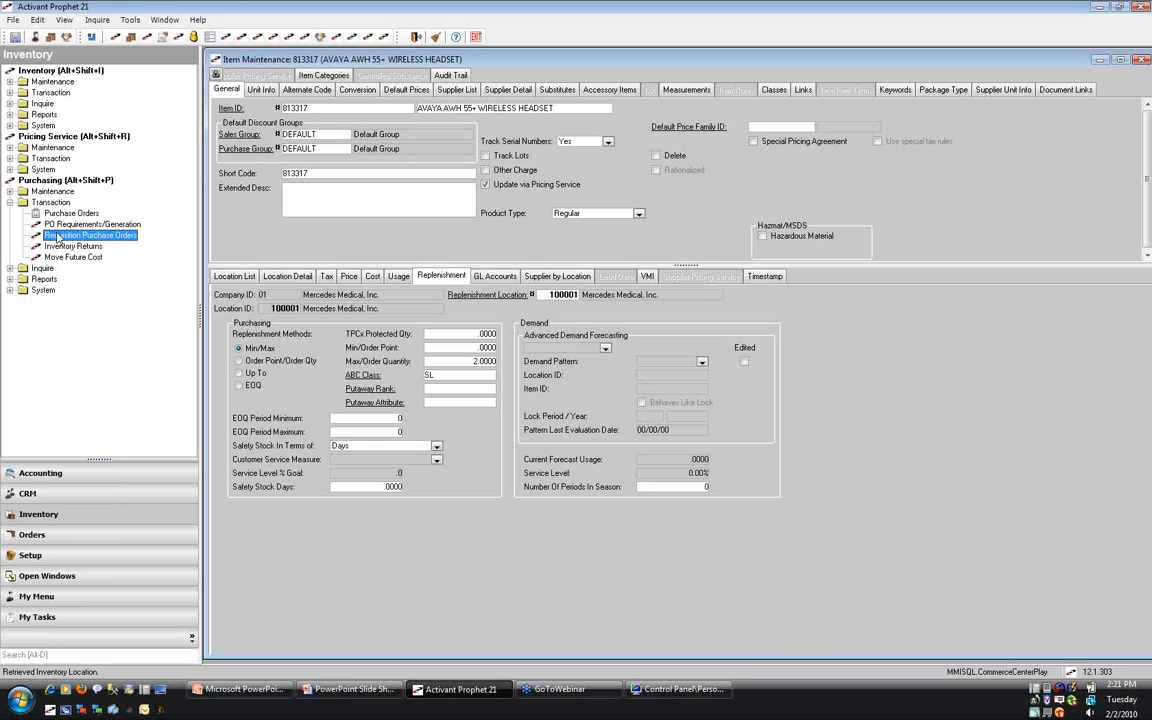
pyautogui.doubleClick(57, 237)
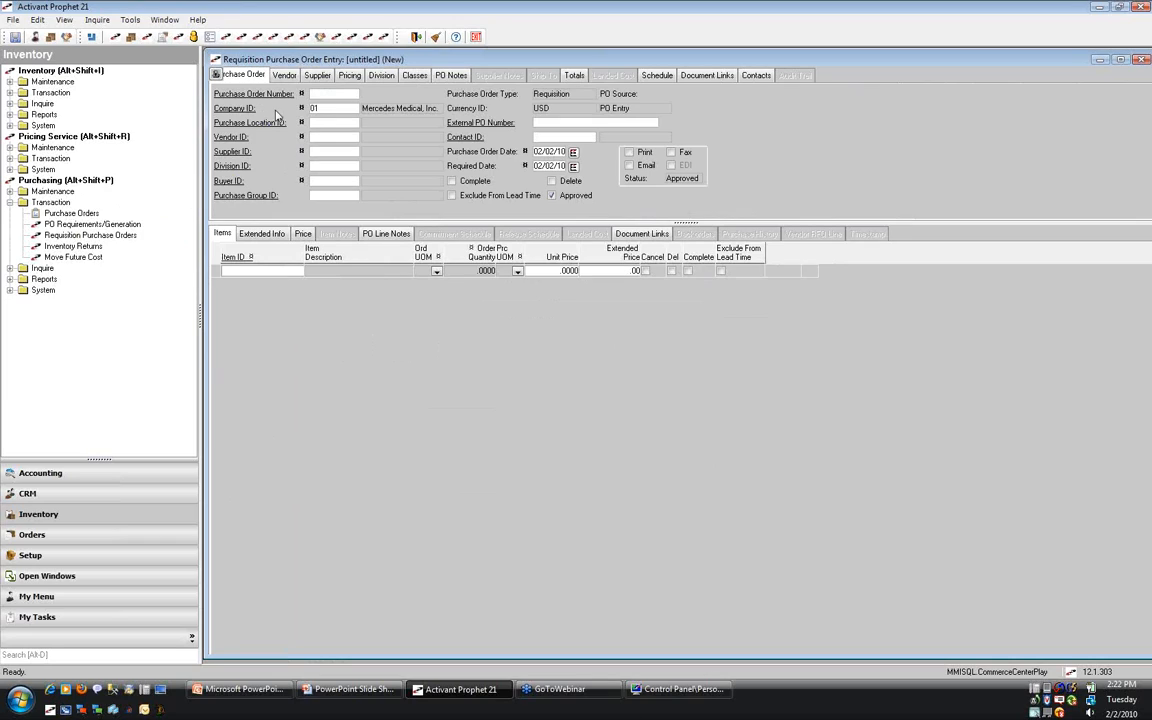
# Set the requisition's purchase location to 100001 and select CDW Government, Inc. as the vendor.
pyautogui.write('100001')
pyautogui.press('Tab')
pyautogui.write('CDW')
pyautogui.press('Tab')
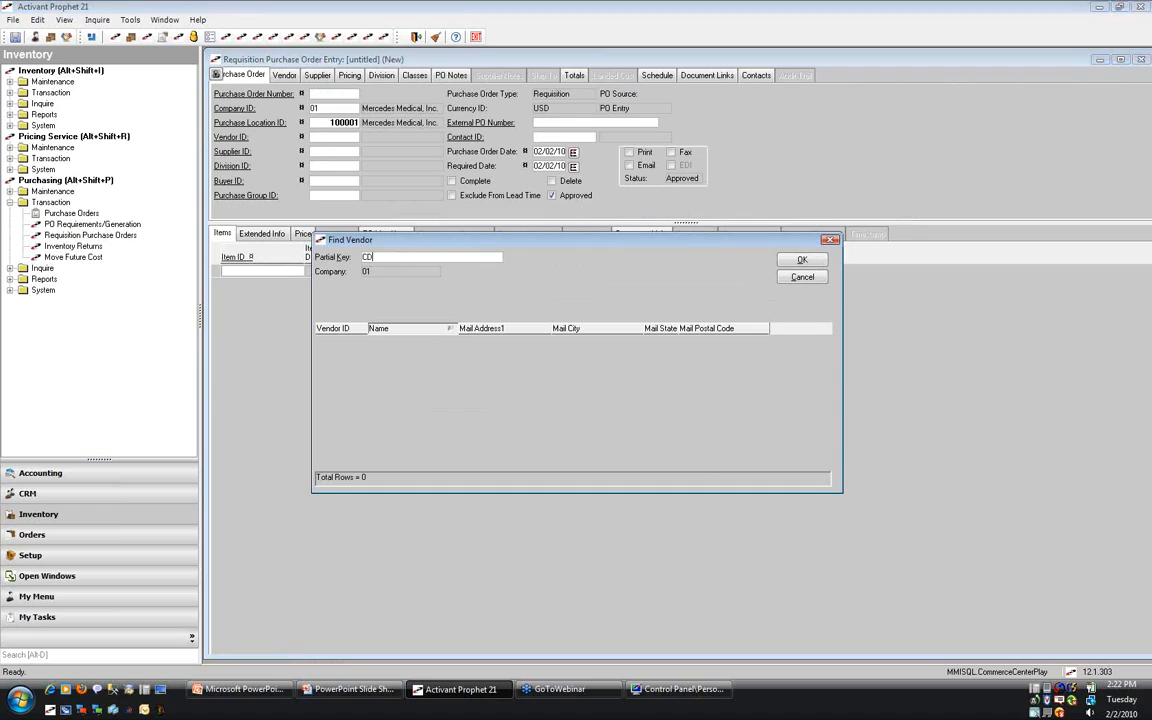
pyautogui.press('Return')
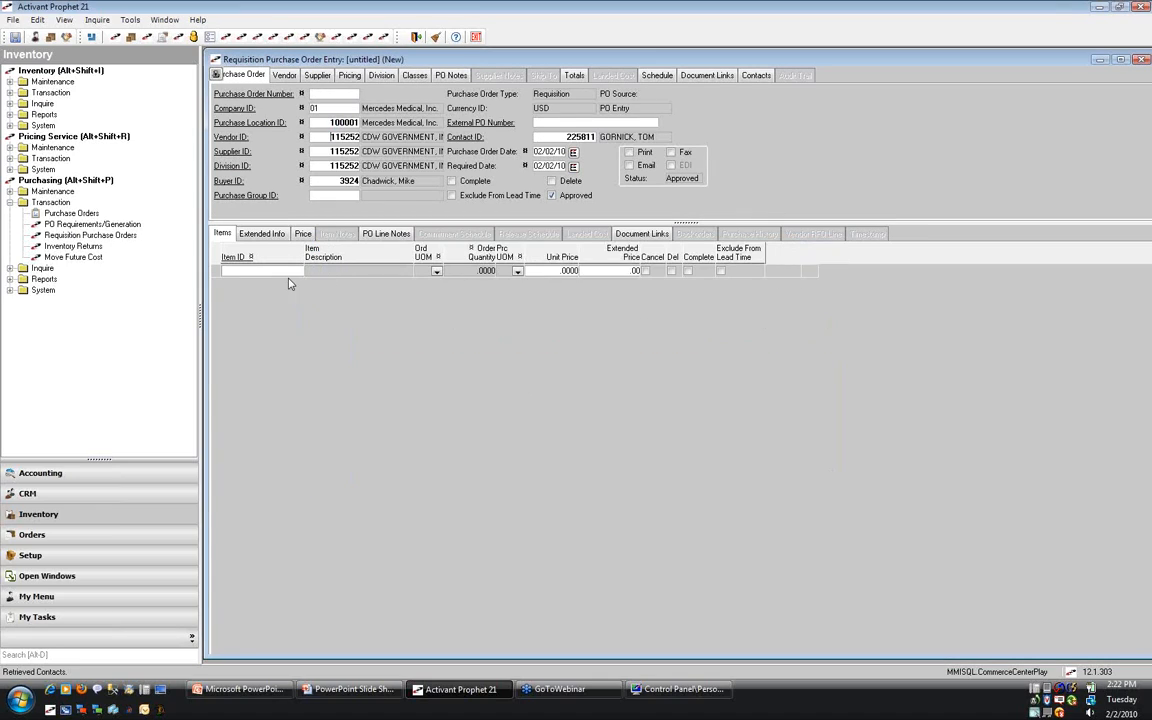
# Add item 813317, the AVAYA AWH 55+ wireless headset, with an order quantity of 1 and save the requisition.
pyautogui.write('AV')
pyautogui.press('Tab')
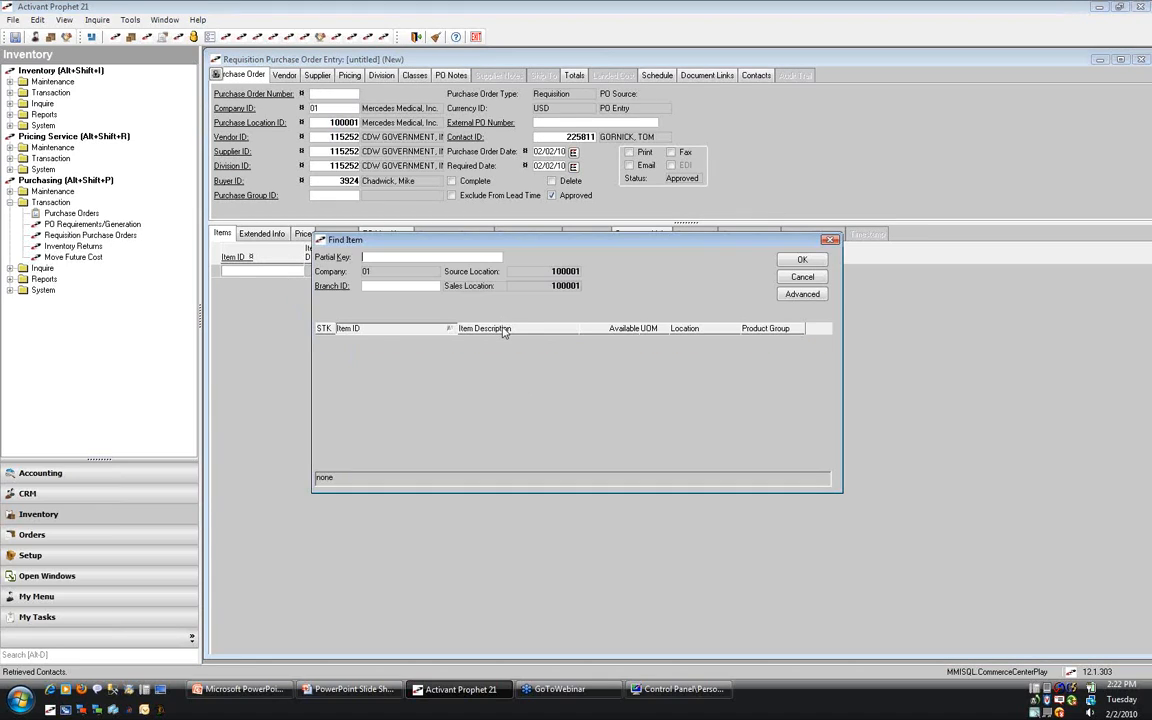
pyautogui.press('Return')
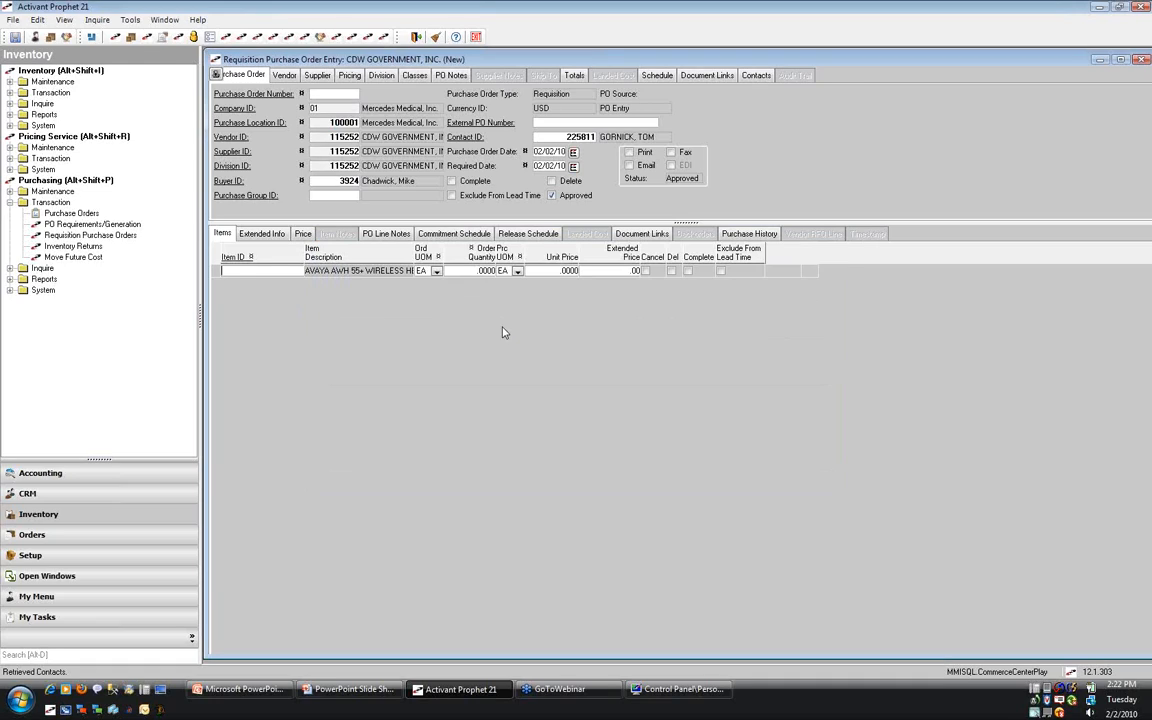
pyautogui.press('Tab')
pyautogui.write('1')
pyautogui.press('Tab')
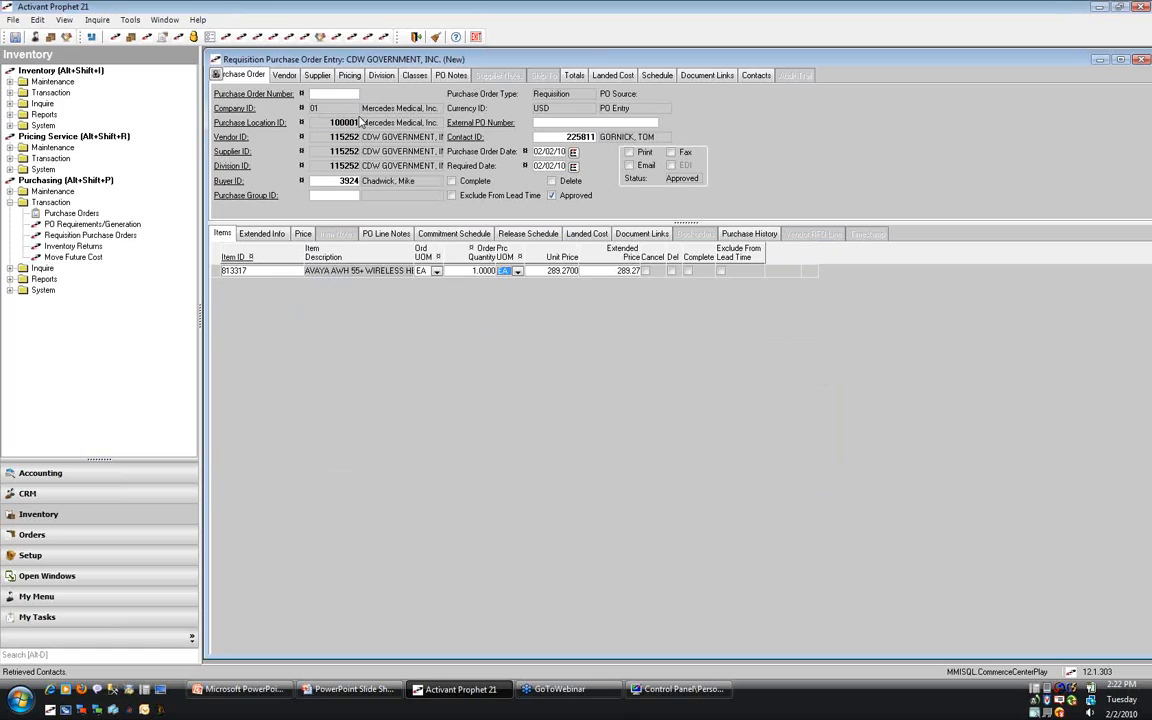
pyautogui.hotkey('ctrl', 's')
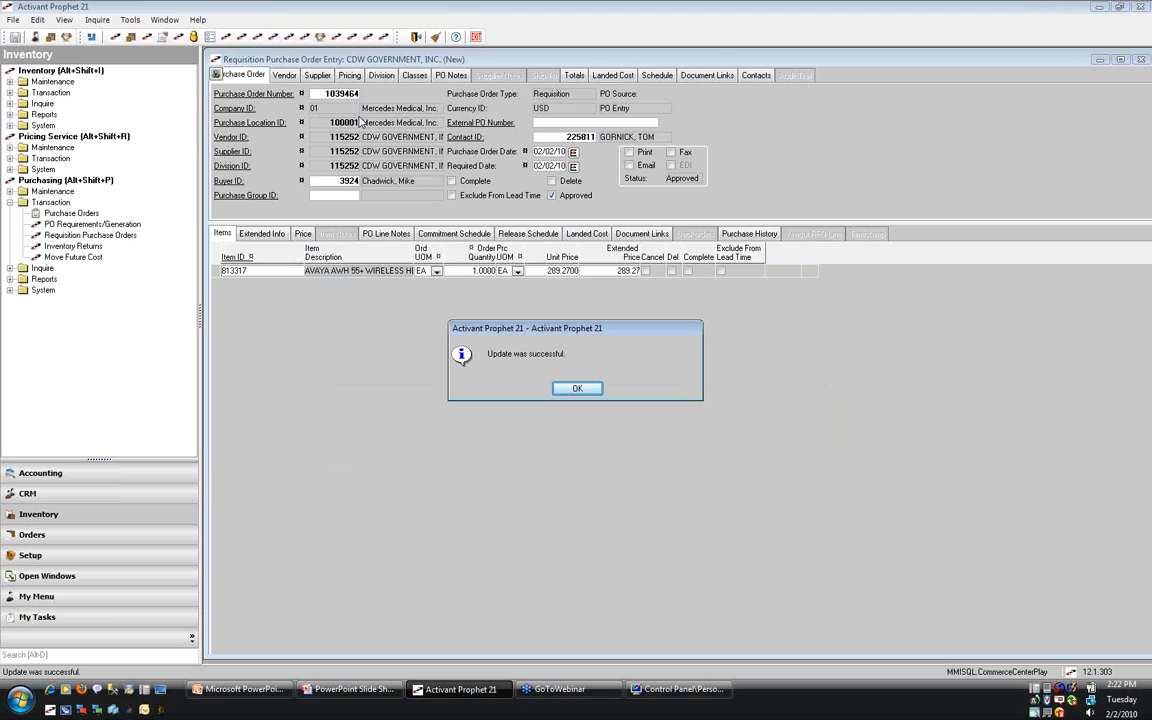
pyautogui.press('Return')
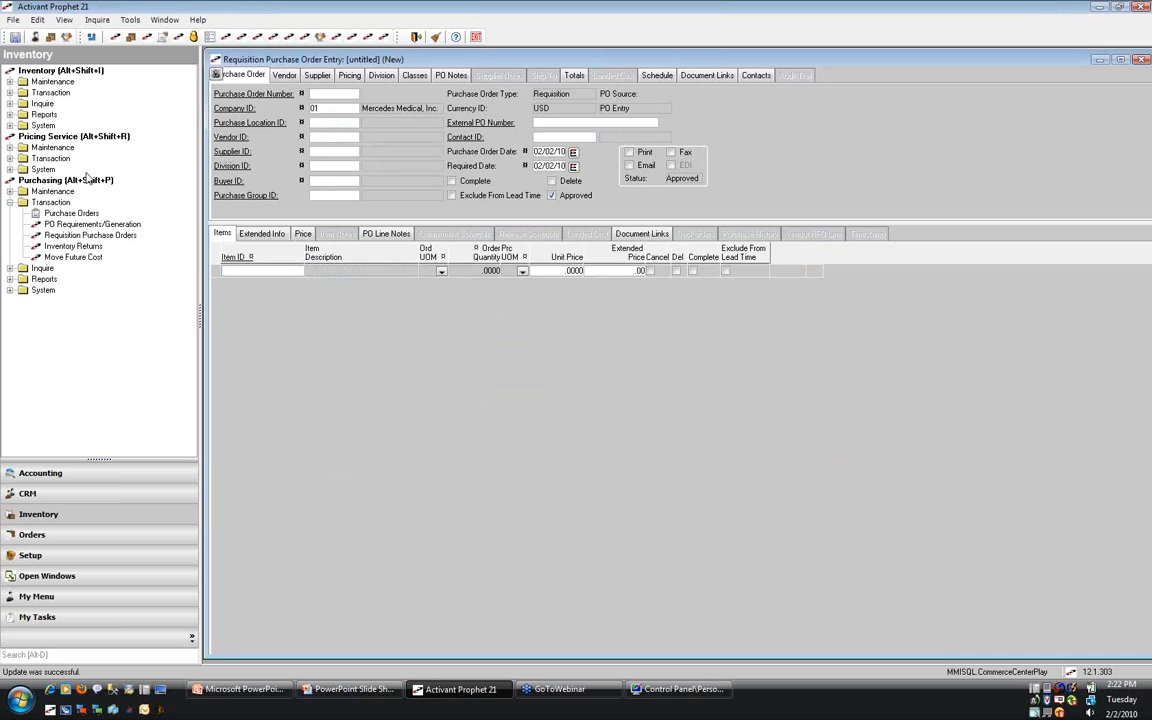
# Open Purchase Order Receipts and load the newly saved requisition by its purchase order number.
pyautogui.click(9, 92)
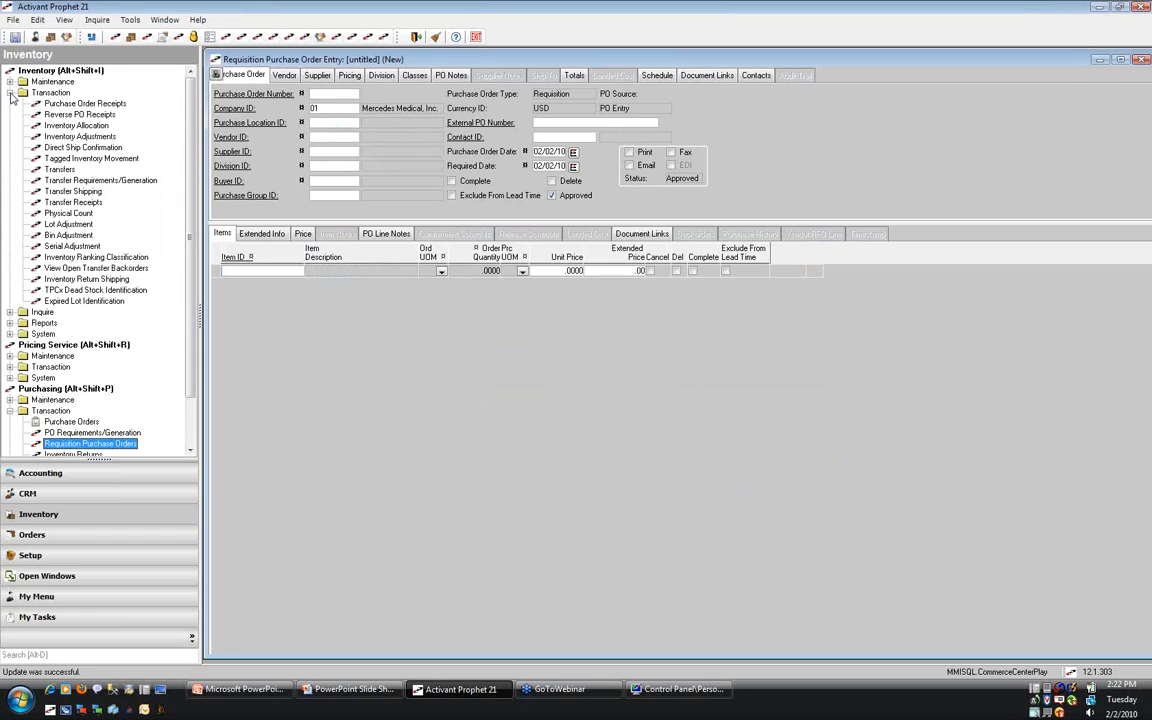
pyautogui.click(66, 106)
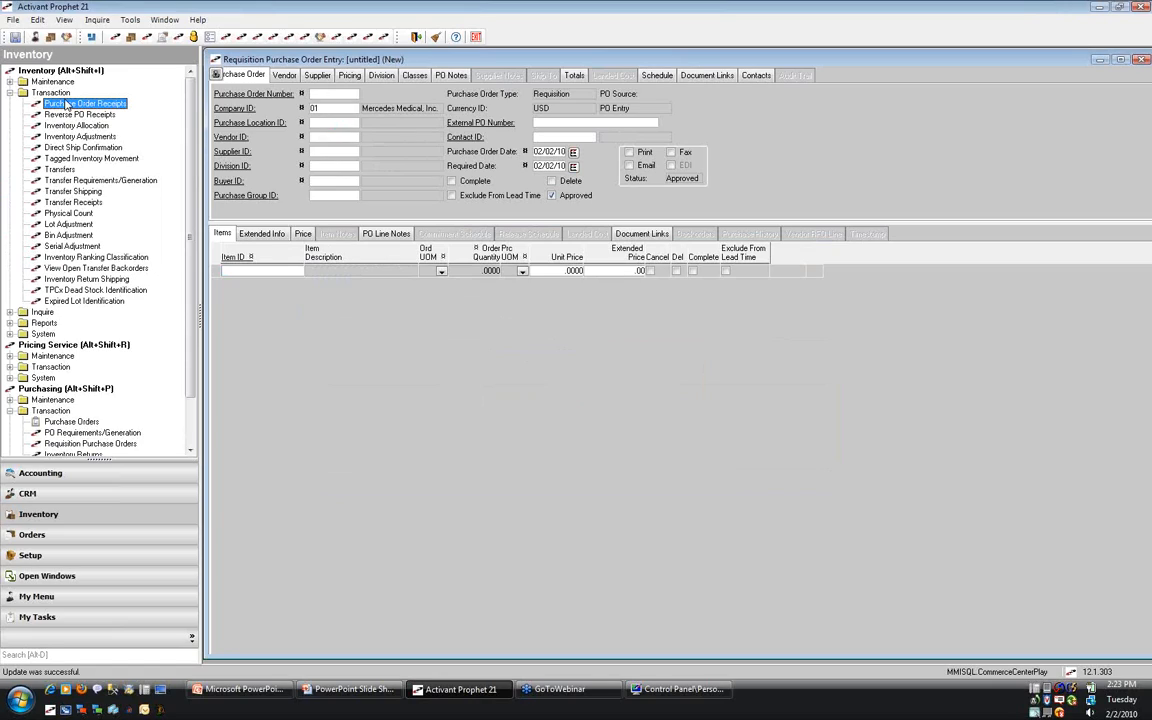
pyautogui.doubleClick(67, 104)
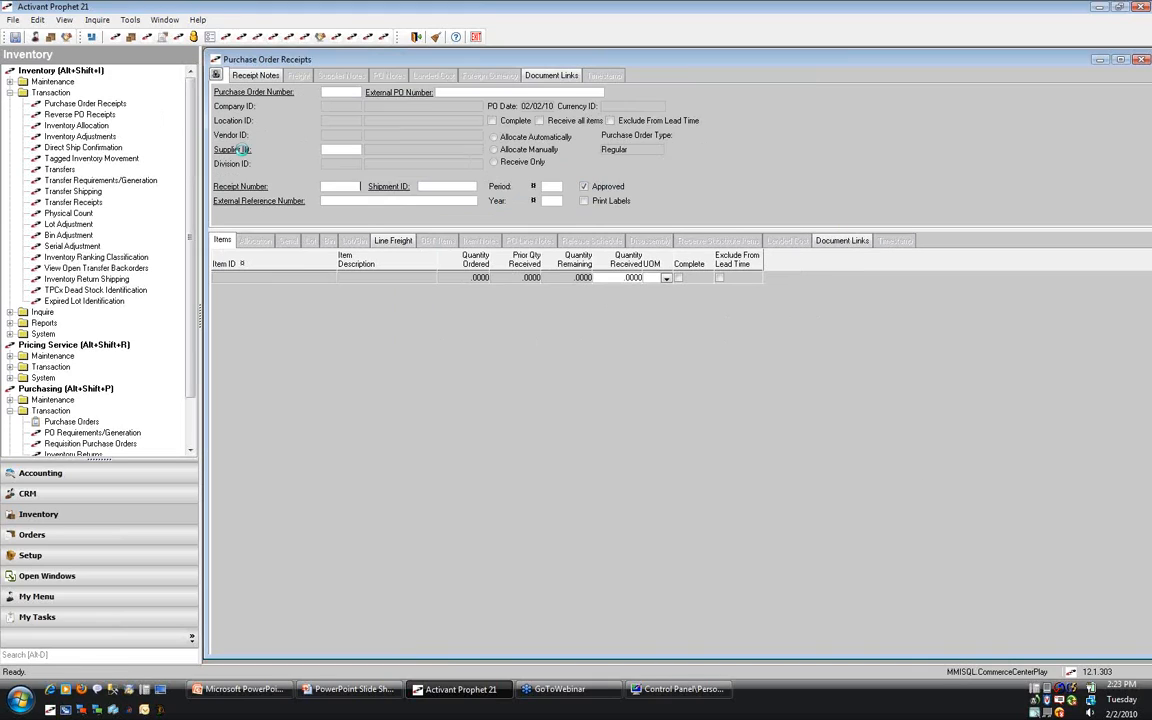
pyautogui.write('1039464')
pyautogui.press('Tab')
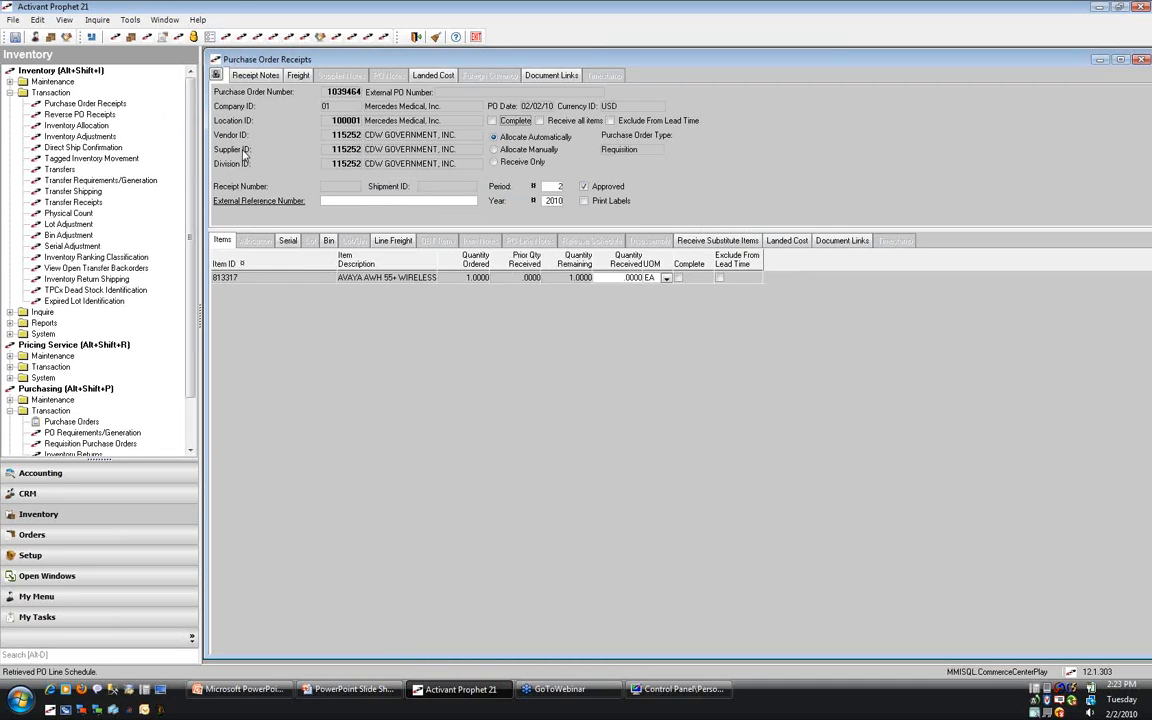
# Set the quantity received for the wireless headset to 1.
pyautogui.click(611, 281)
pyautogui.write('1')
pyautogui.press('Tab')
pyautogui.click(623, 279)
pyautogui.press('Tab')
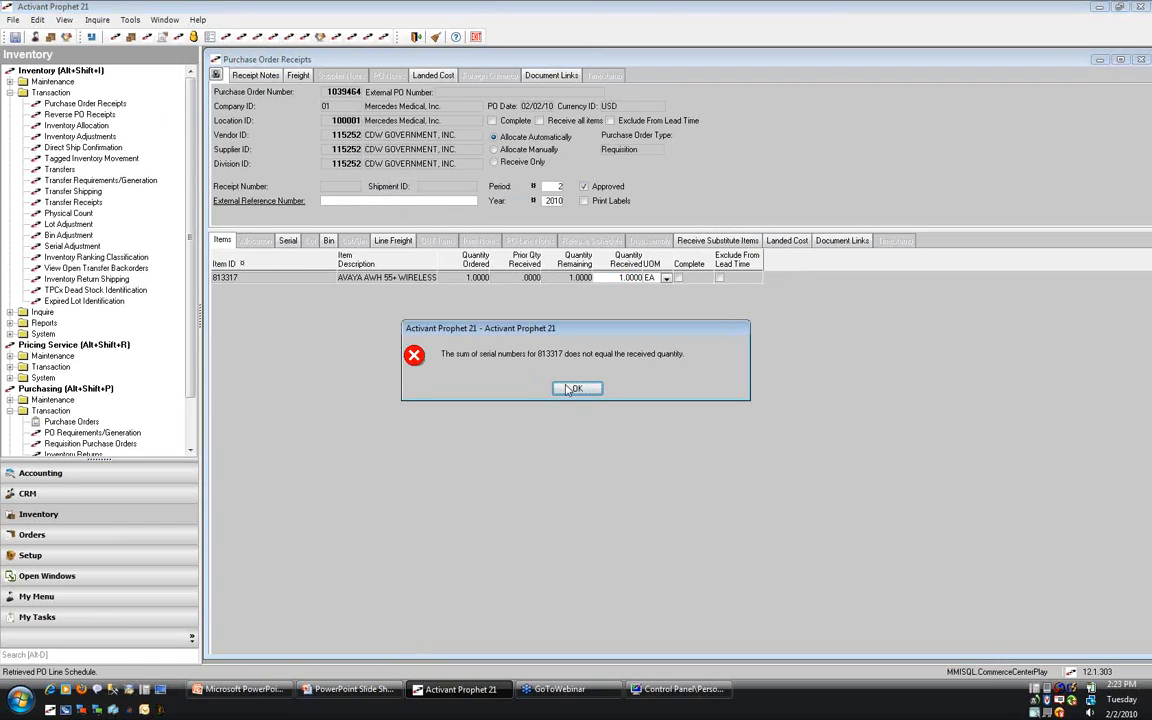
pyautogui.click(577, 389)
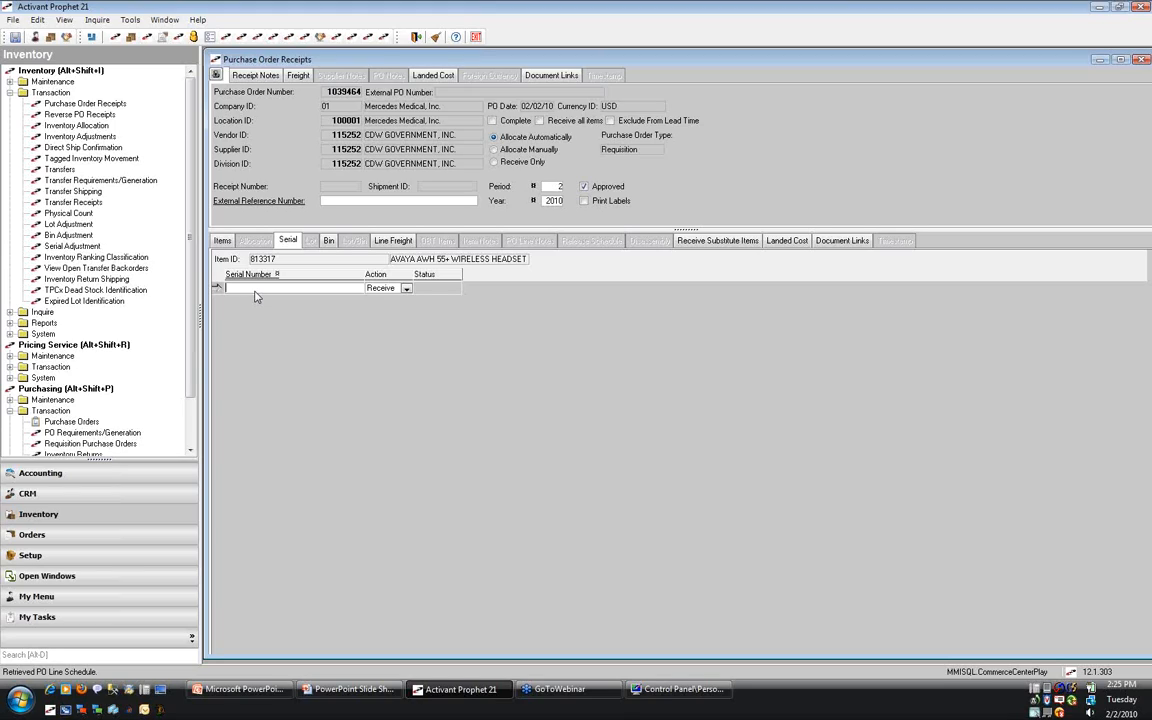
# Enter serial number 123456 for the headset, check its bin assignment and save the receipt.
pyautogui.write('123456')
pyautogui.click(328, 241)
pyautogui.click(321, 302)
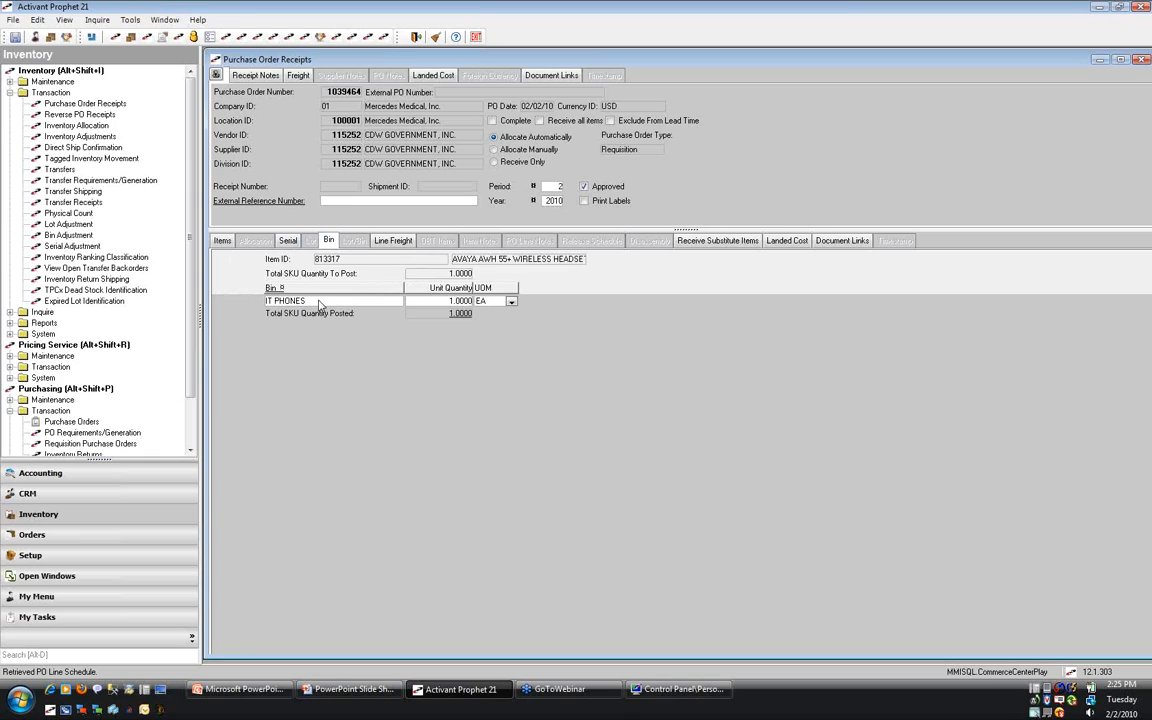
pyautogui.hotkey('ctrl', 's')
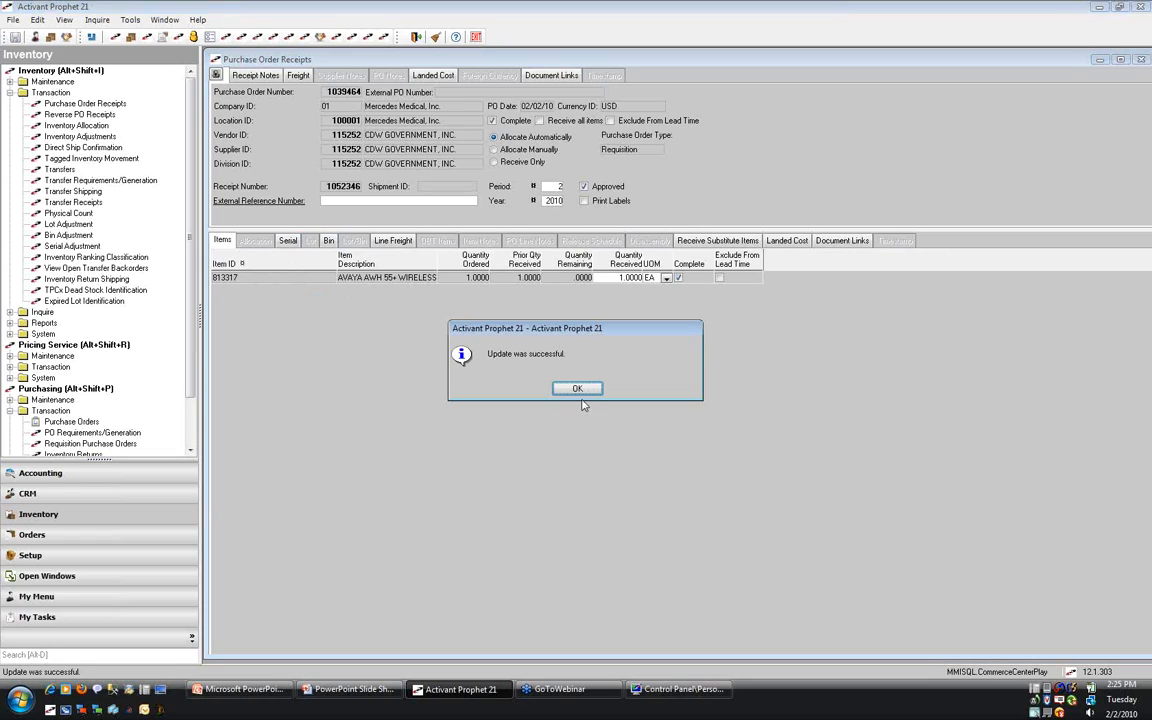
pyautogui.click(582, 386)
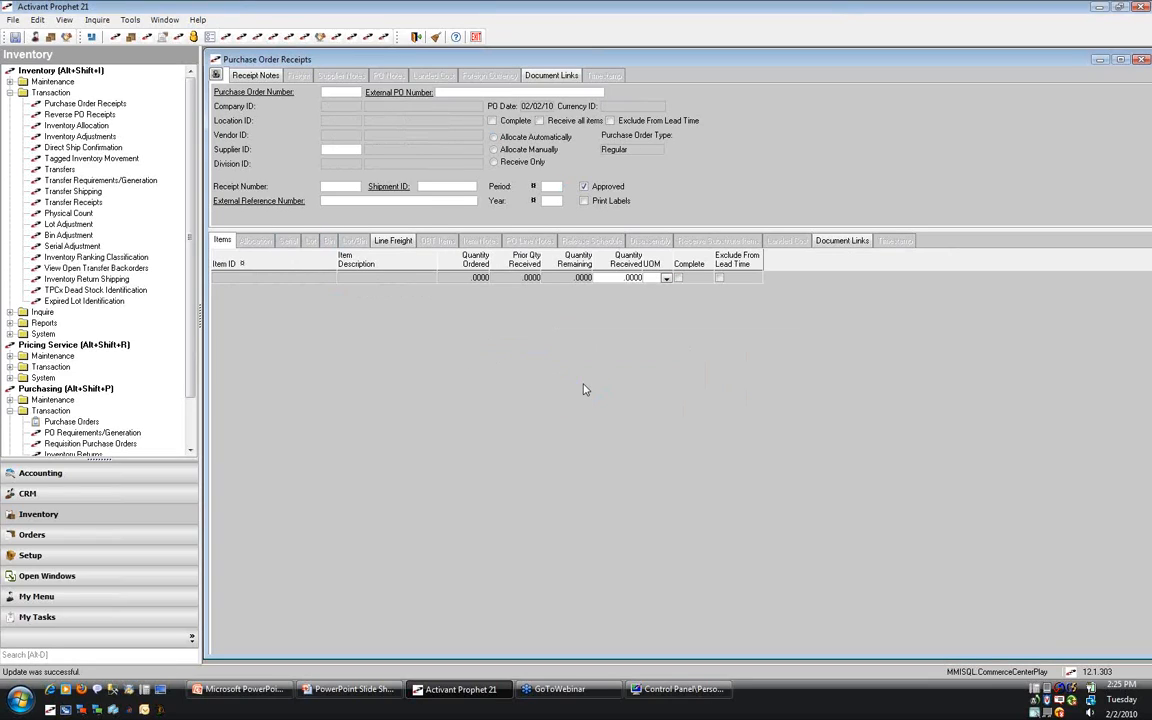
# Start a PO-to-voucher conversion for vendor CDW Government, Inc. and mark its headset receipt as invoiced.
pyautogui.click(74, 480)
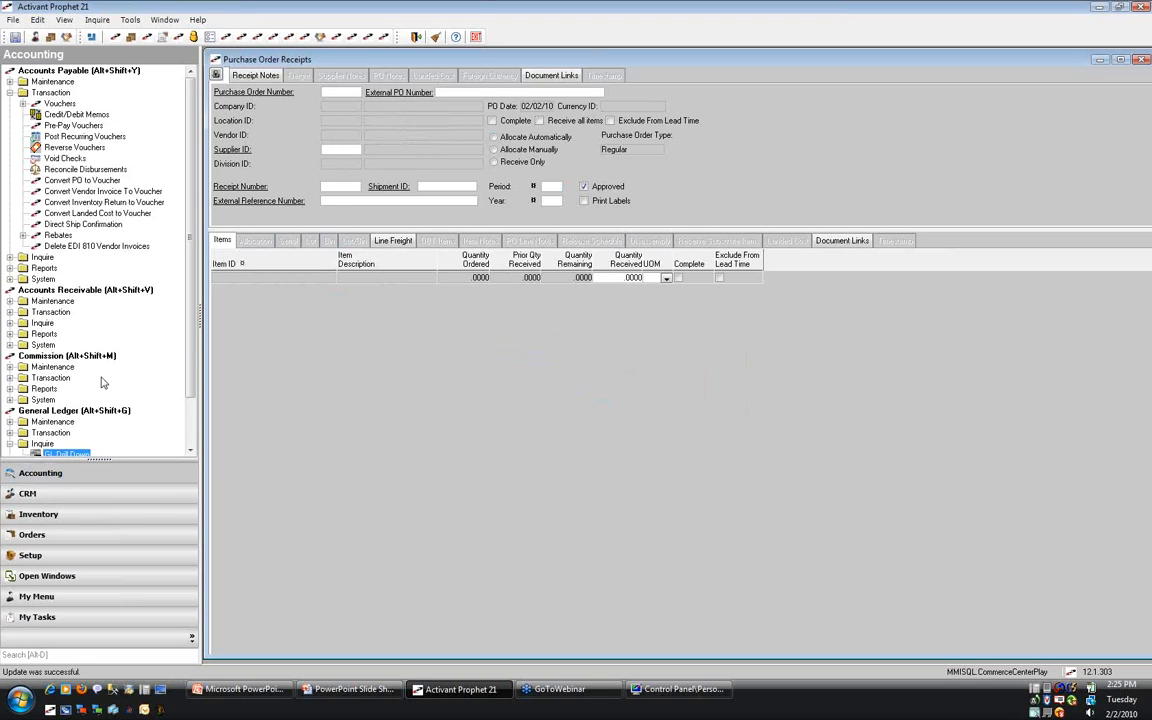
pyautogui.click(77, 182)
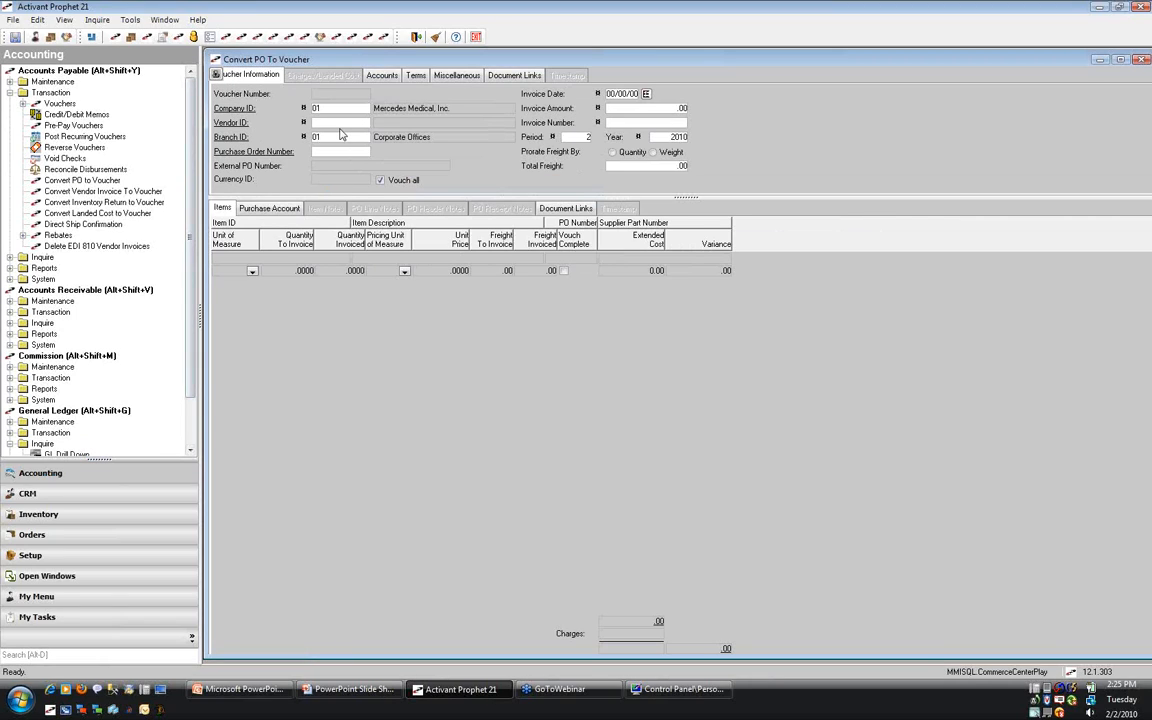
pyautogui.click(349, 122)
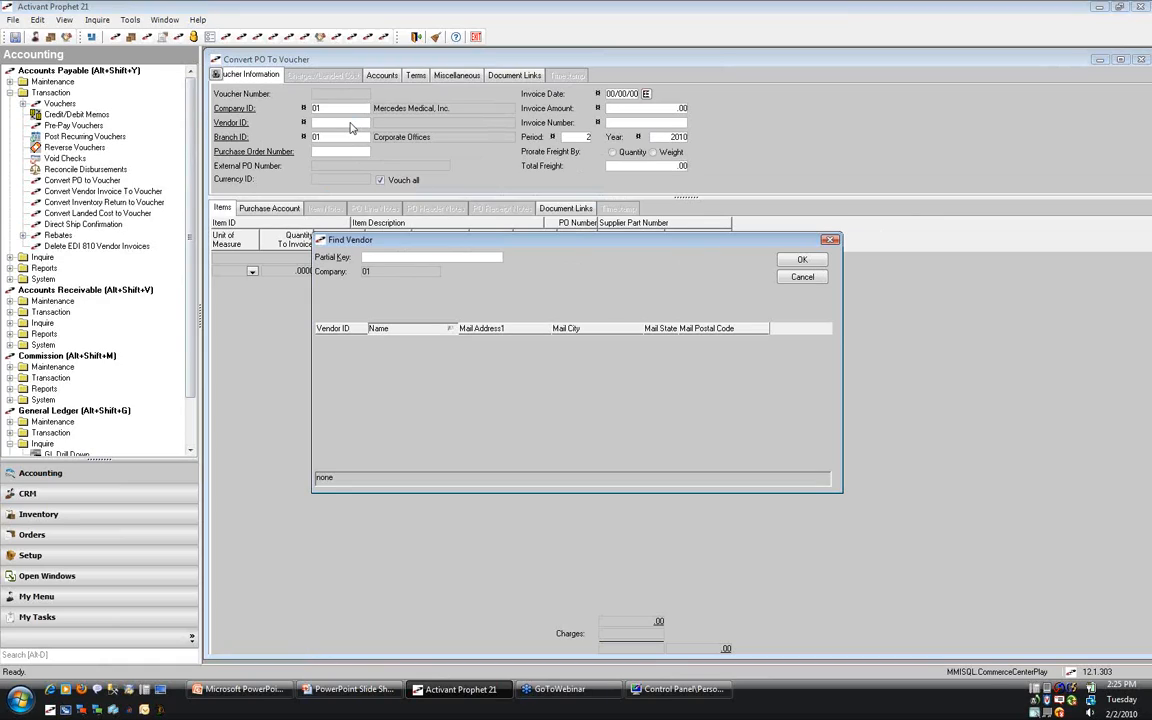
pyautogui.write('cdw')
pyautogui.press('Return')
pyautogui.press('Return')
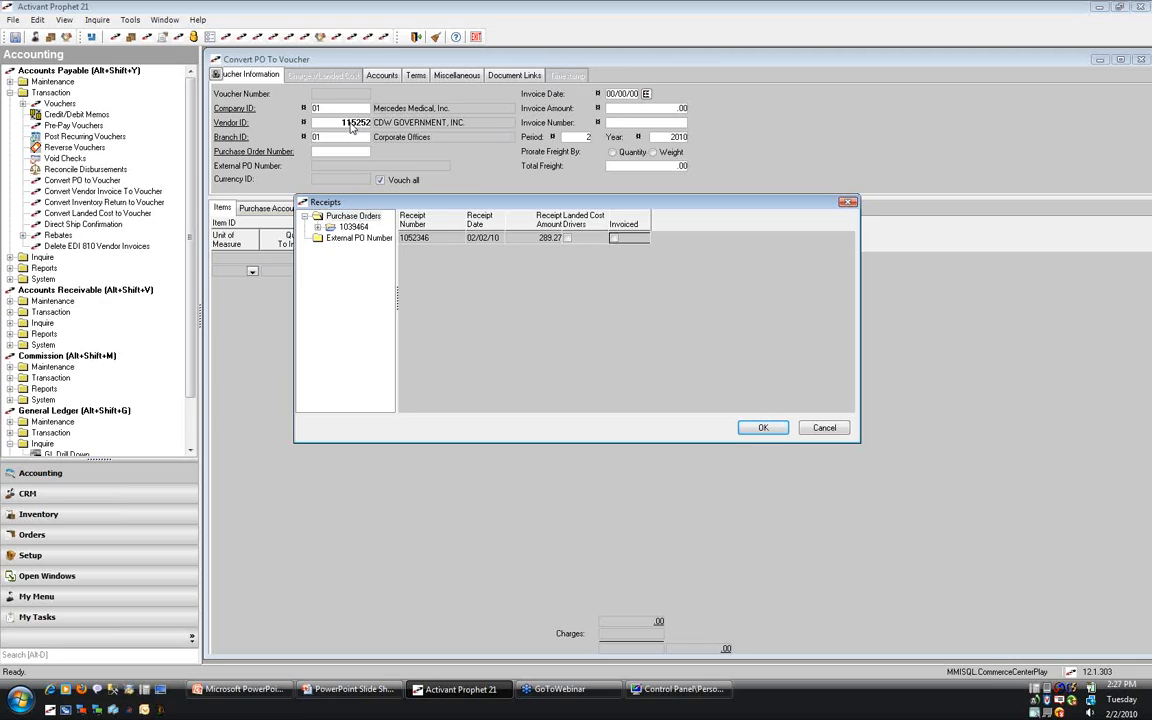
pyautogui.click(614, 238)
pyautogui.click(763, 427)
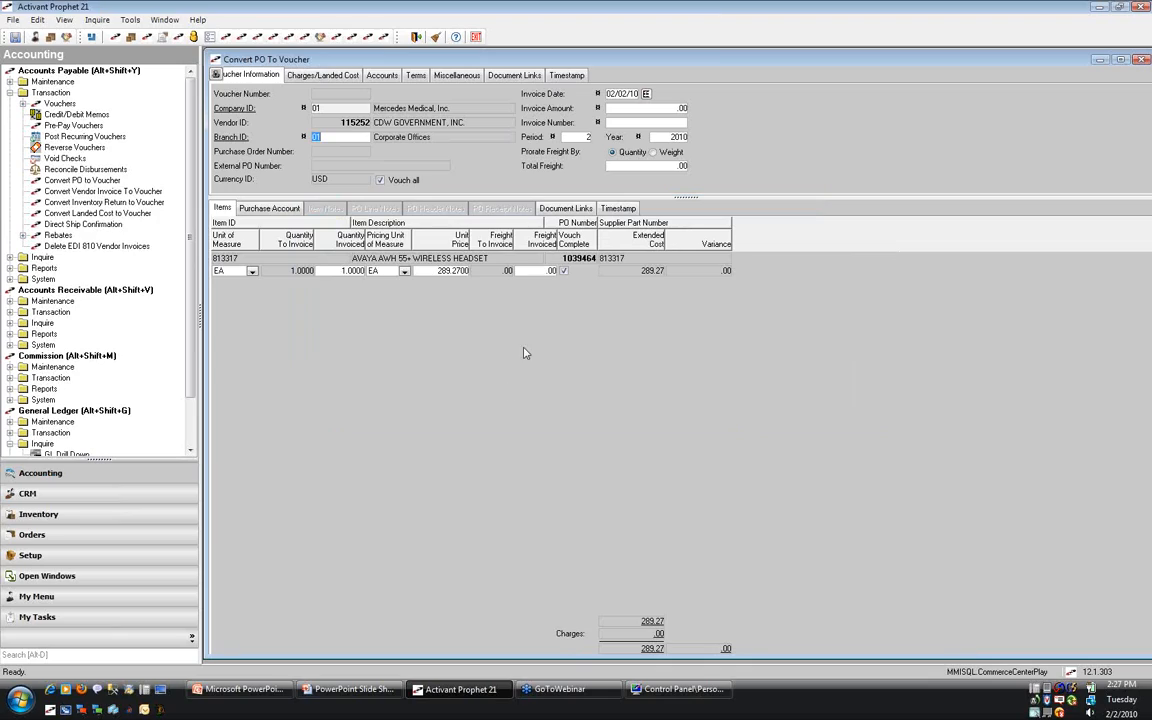
# Set the voucher's invoice amount to 289.27 and its invoice number to 123456.
pyautogui.click(624, 113)
pyautogui.write('289.27')
pyautogui.press('Tab')
pyautogui.write('123456')
pyautogui.press('Tab')
pyautogui.press('Tab')
pyautogui.click(449, 272)
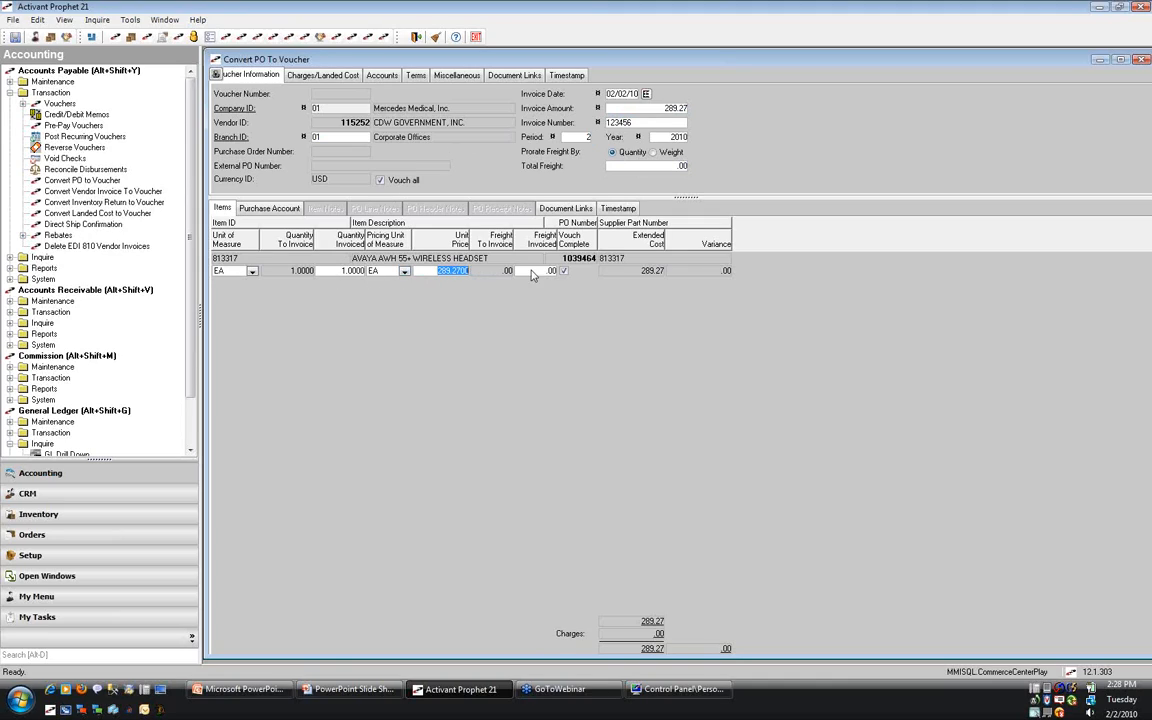
pyautogui.click(657, 110)
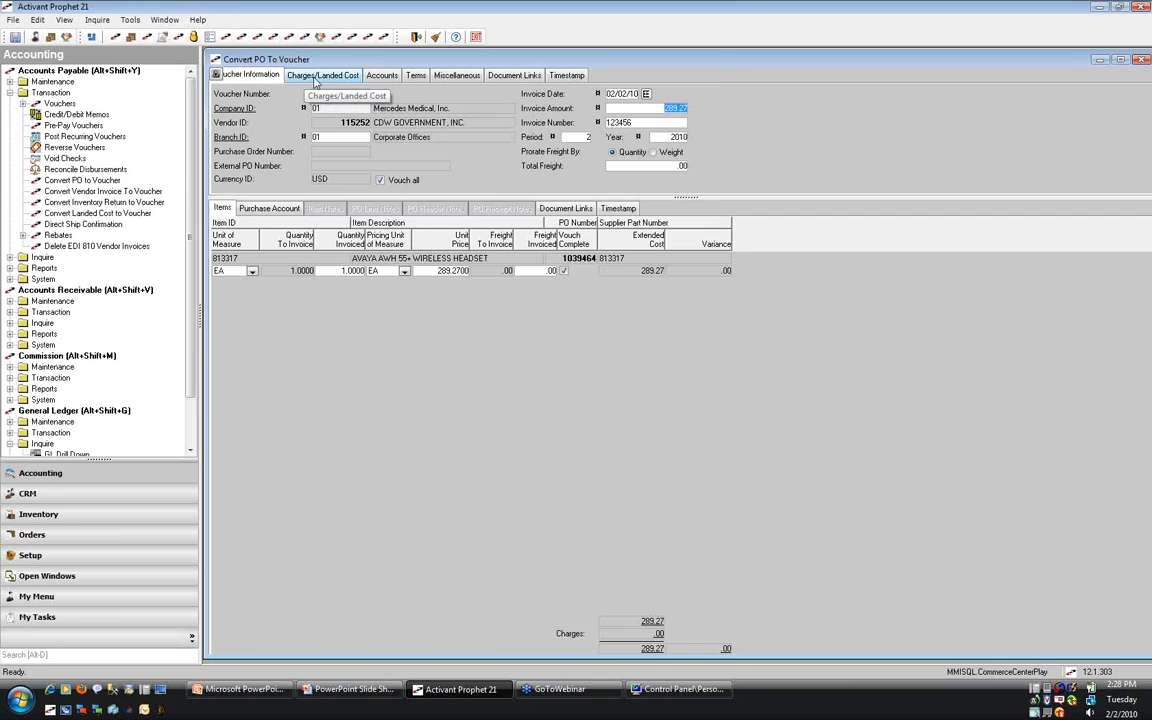
# Enter a 10.00 charge on the telephone maintenance account with the purchase description "sales tax".
pyautogui.click(378, 75)
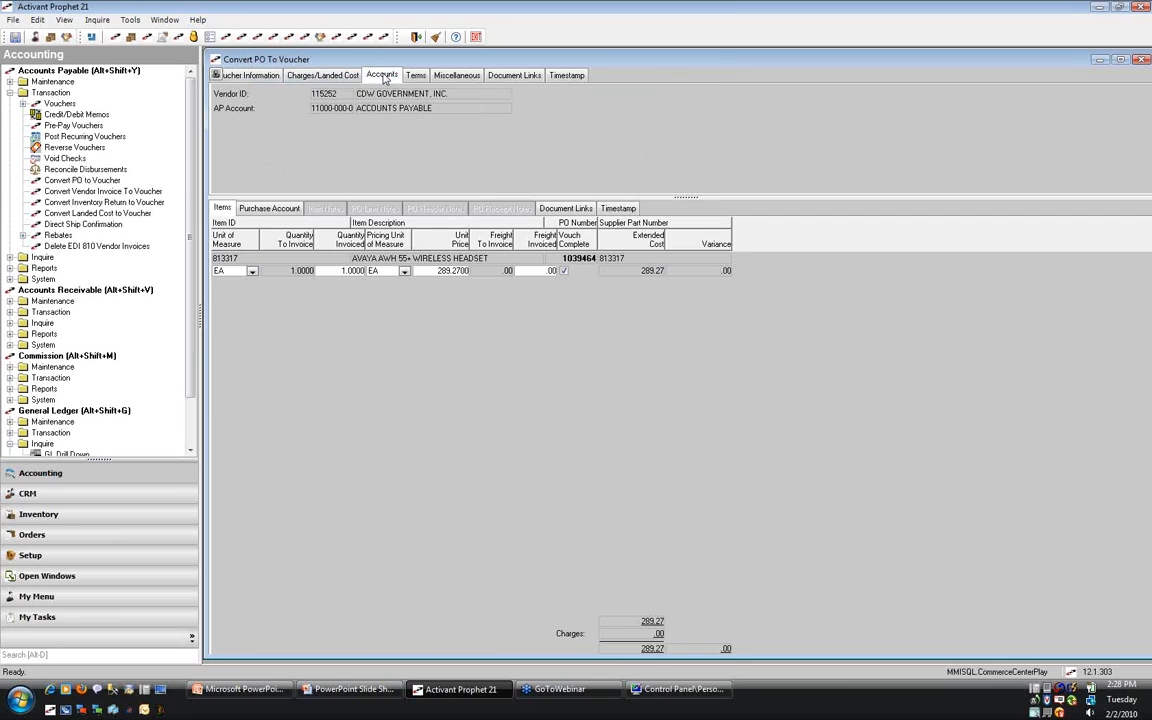
pyautogui.click(331, 78)
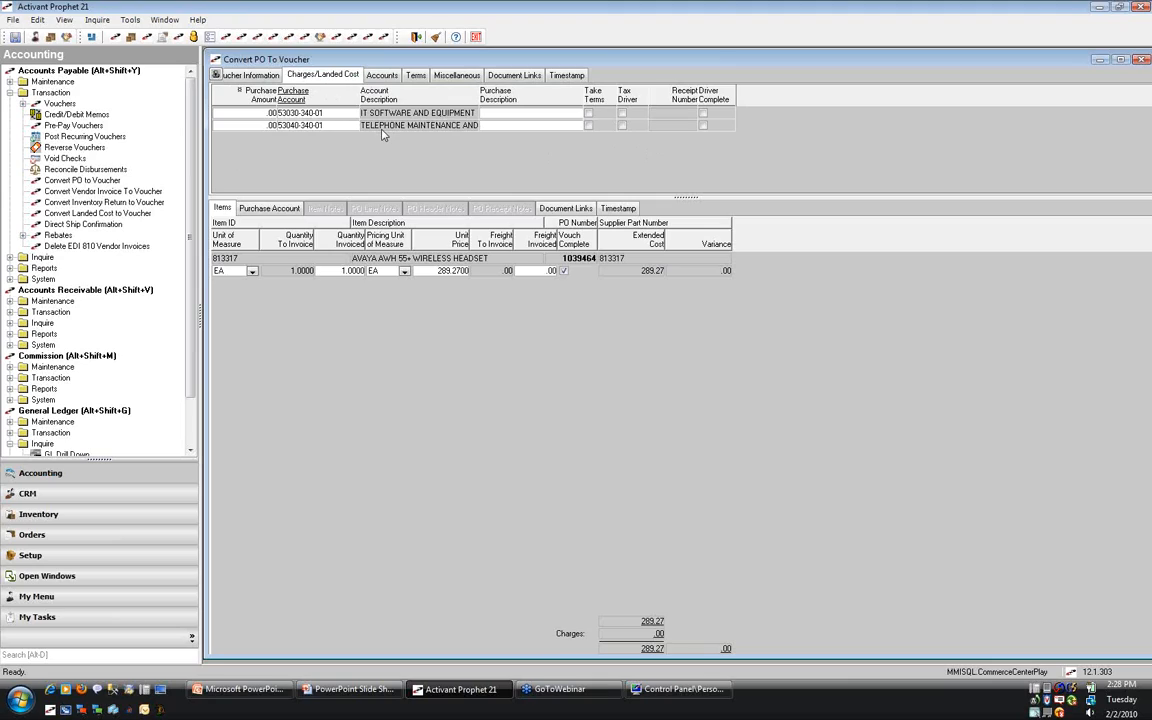
pyautogui.click(261, 126)
pyautogui.write('10')
pyautogui.press('Tab')
pyautogui.press('Tab')
pyautogui.write('sales tax')
pyautogui.click(517, 129)
# Change the voucher's invoice amount to 299.27 to include the sales tax.
pyautogui.click(225, 75)
pyautogui.click(675, 112)
pyautogui.press('BackSpace')
pyautogui.write('99.27')
pyautogui.press('Tab')
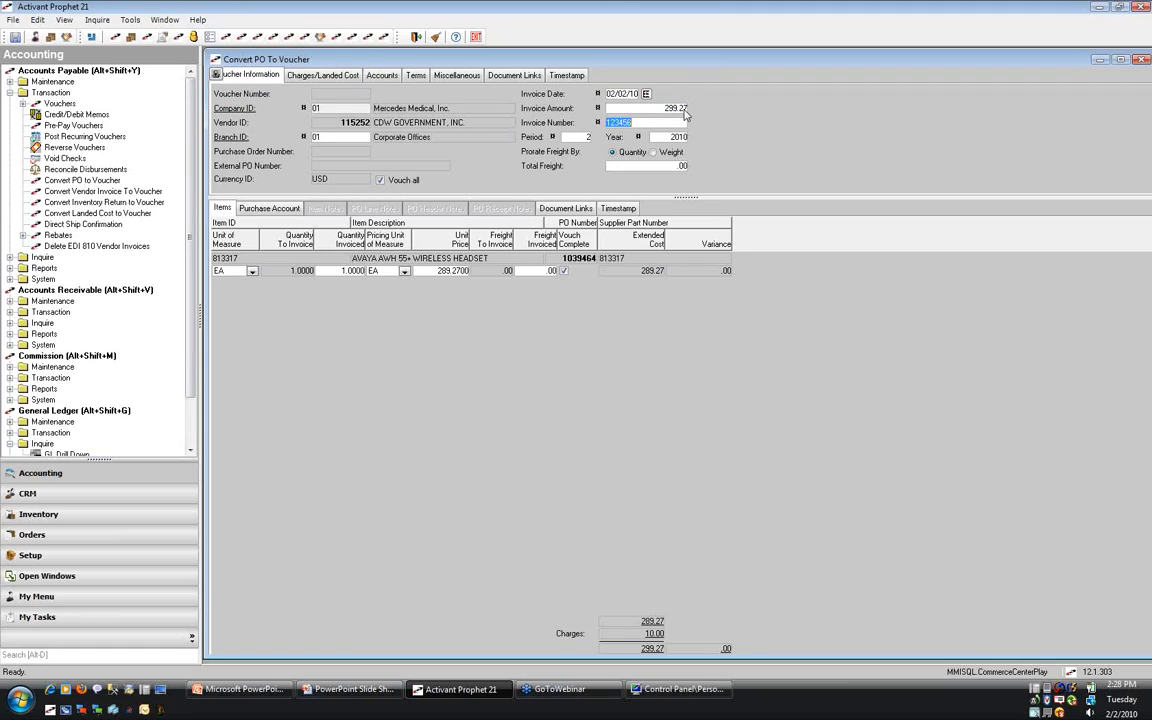
pyautogui.click(681, 125)
pyautogui.click(445, 270)
# Add another charge line below the sales tax charge with a purchase amount of 10.00.
pyautogui.click(293, 73)
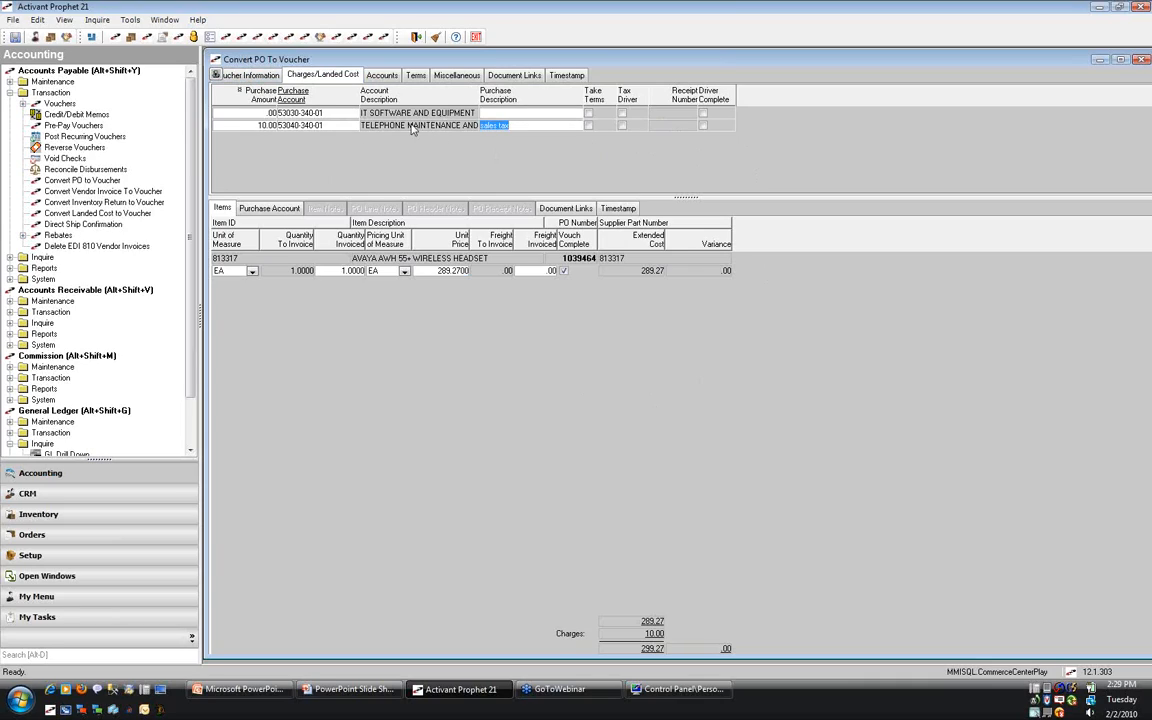
pyautogui.click(245, 124)
pyautogui.click(522, 128)
pyautogui.click(522, 128)
pyautogui.press('Down')
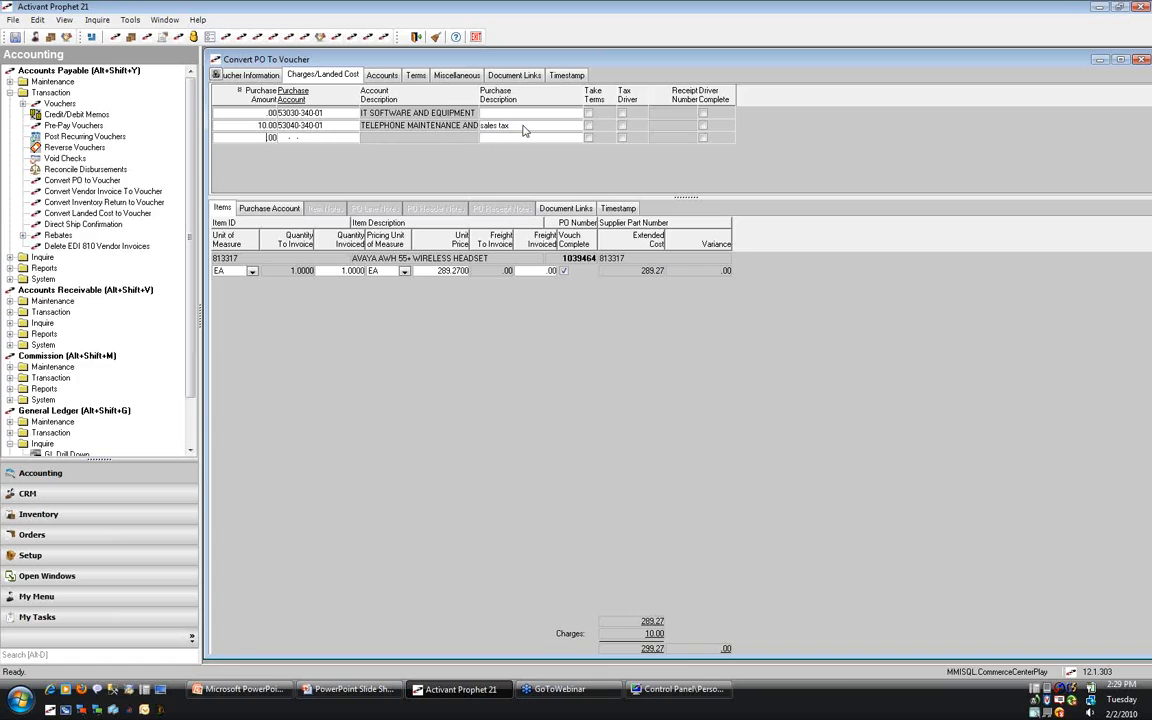
pyautogui.write('10')
pyautogui.press('Tab')
# Copy the sales tax line's purchase account to the new charge line and describe it as "freight".
pyautogui.click(318, 127)
pyautogui.hotkey('ctrl', 'c')
pyautogui.click(320, 138)
pyautogui.hotkey('ctrl', 'v')
pyautogui.press('Tab')
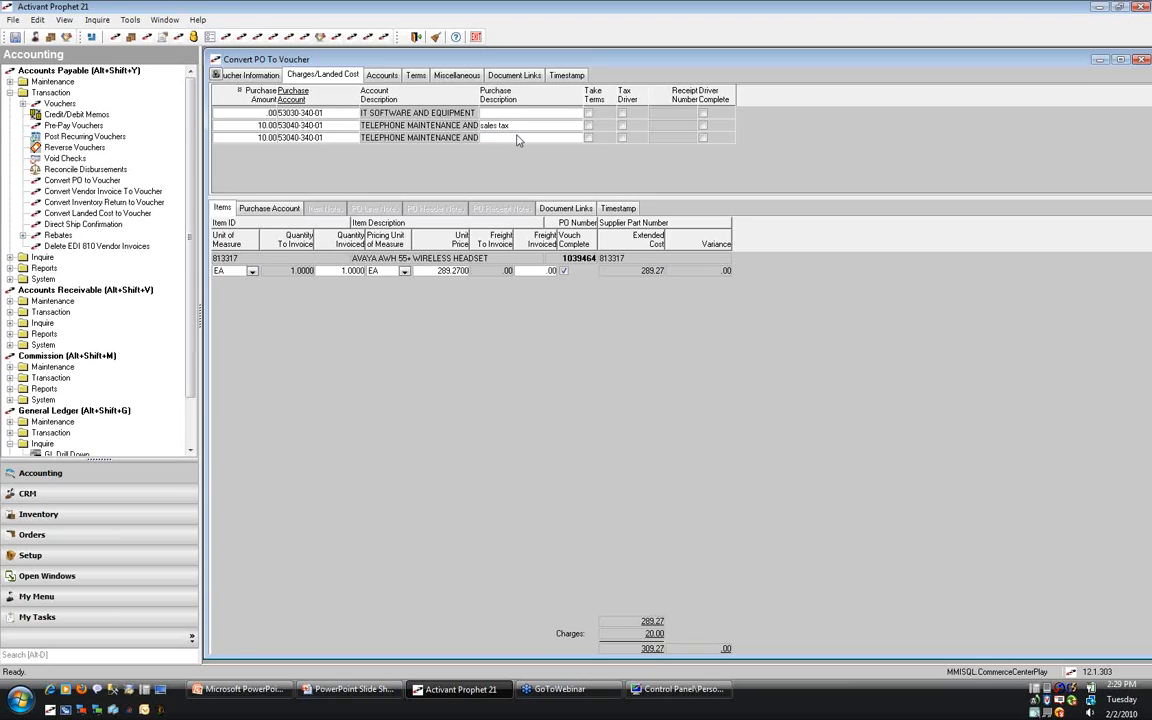
pyautogui.write('freight')
pyautogui.press('Tab')
# Review the voucher's AP account, payment terms and miscellaneous details, and the headset's purchase account.
pyautogui.click(380, 75)
pyautogui.click(414, 76)
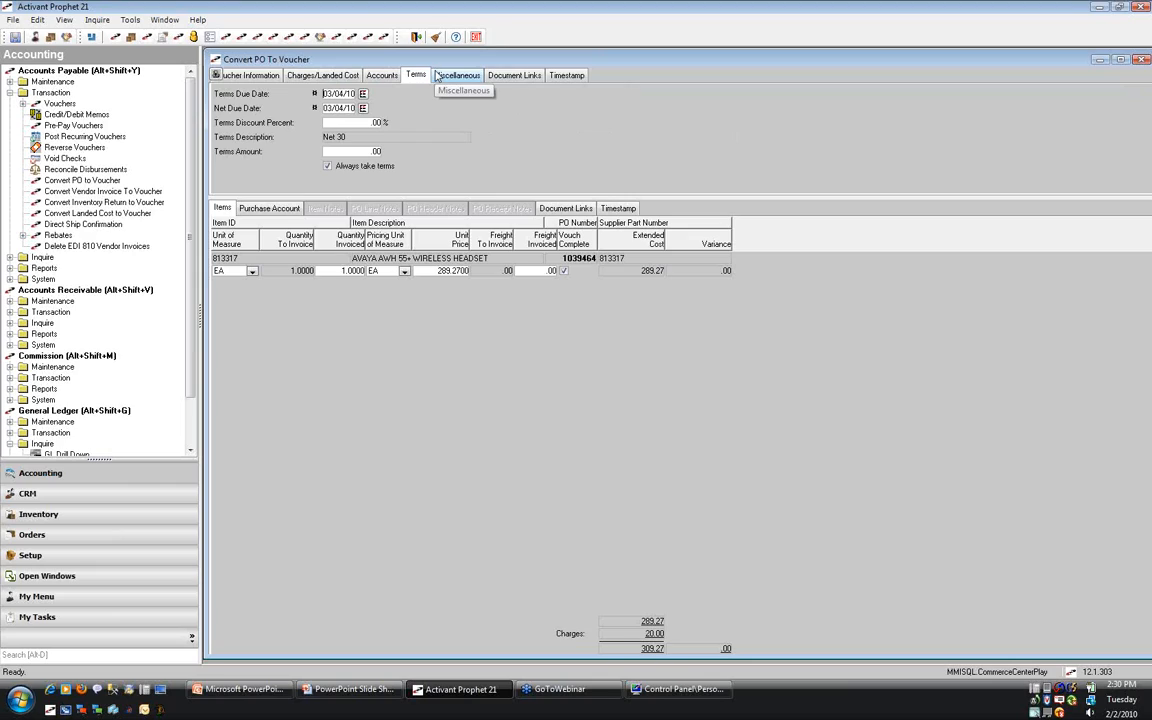
pyautogui.click(455, 76)
pyautogui.click(269, 208)
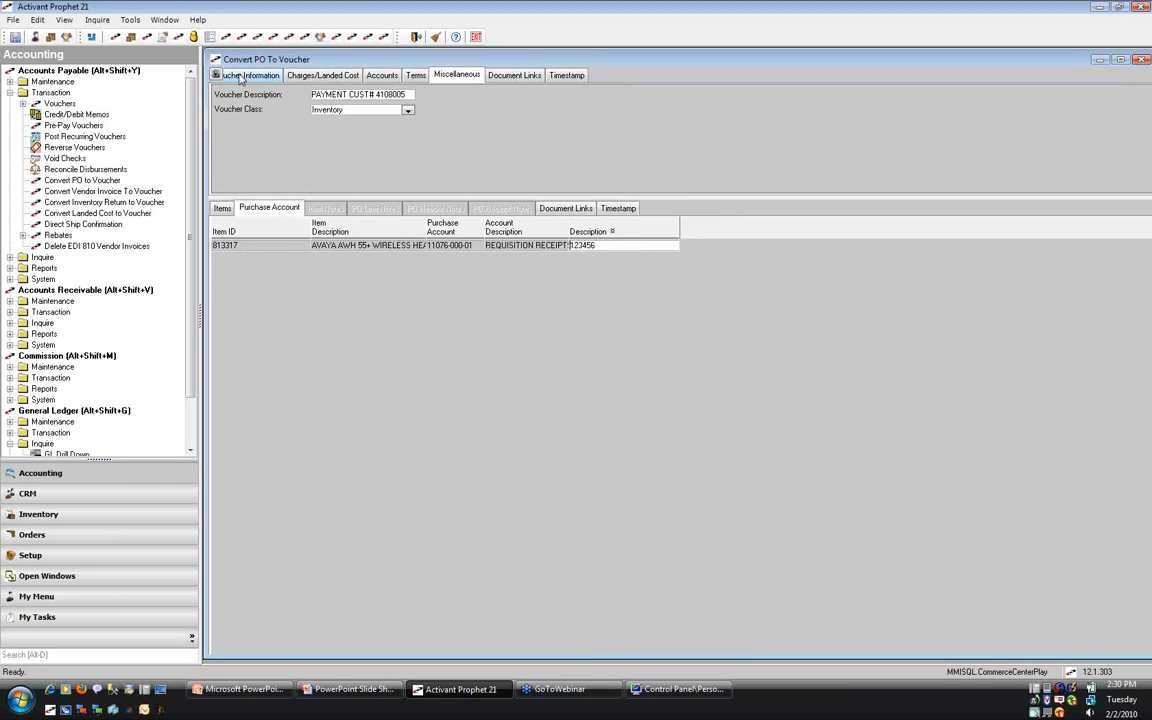
# Try to save the voucher and check the headset line's extended cost against the charge total.
pyautogui.hotkey('ctrl', 's')
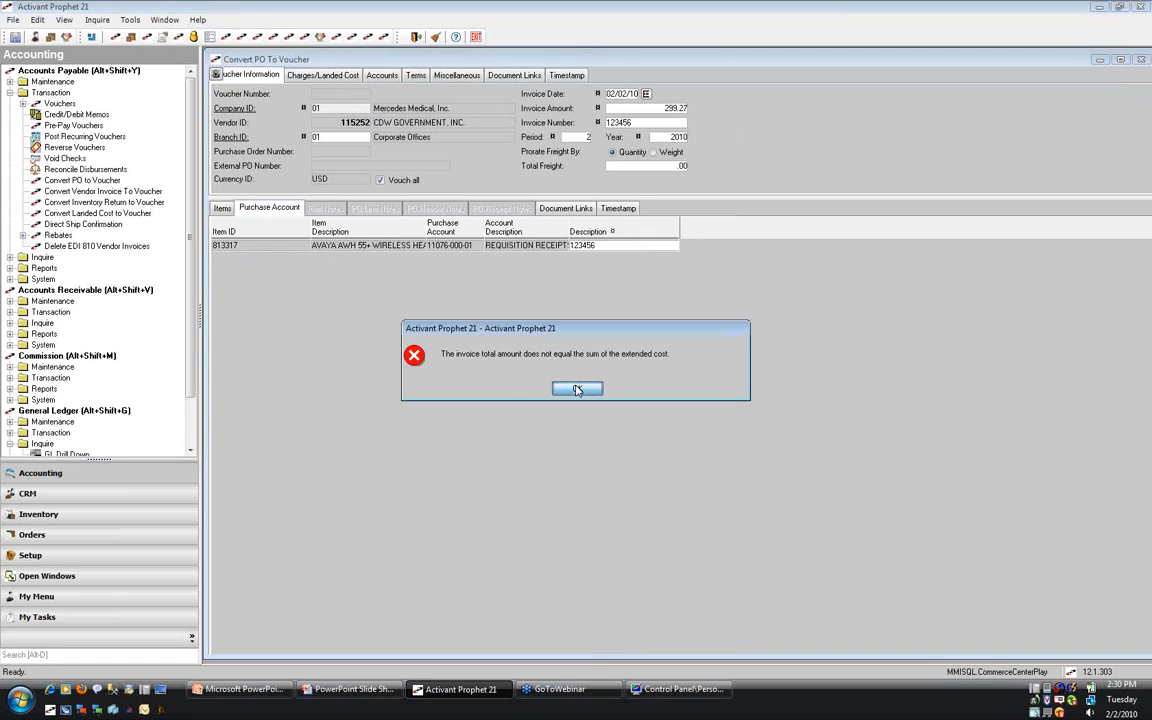
pyautogui.click(575, 388)
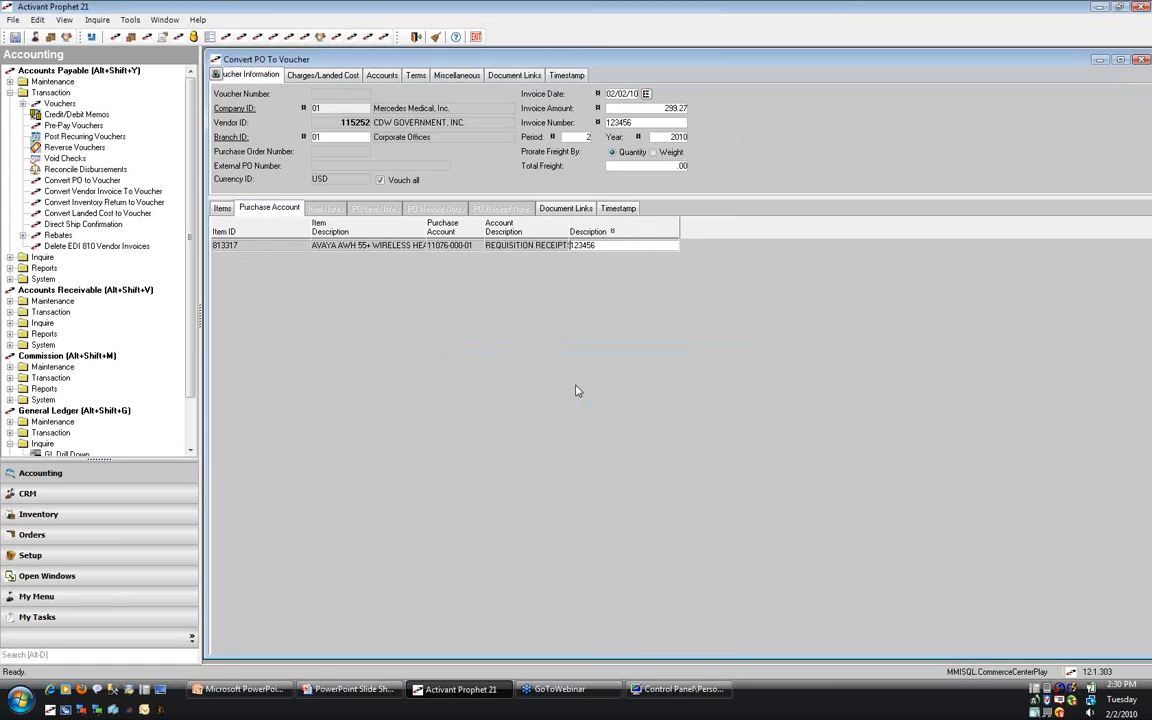
pyautogui.click(222, 208)
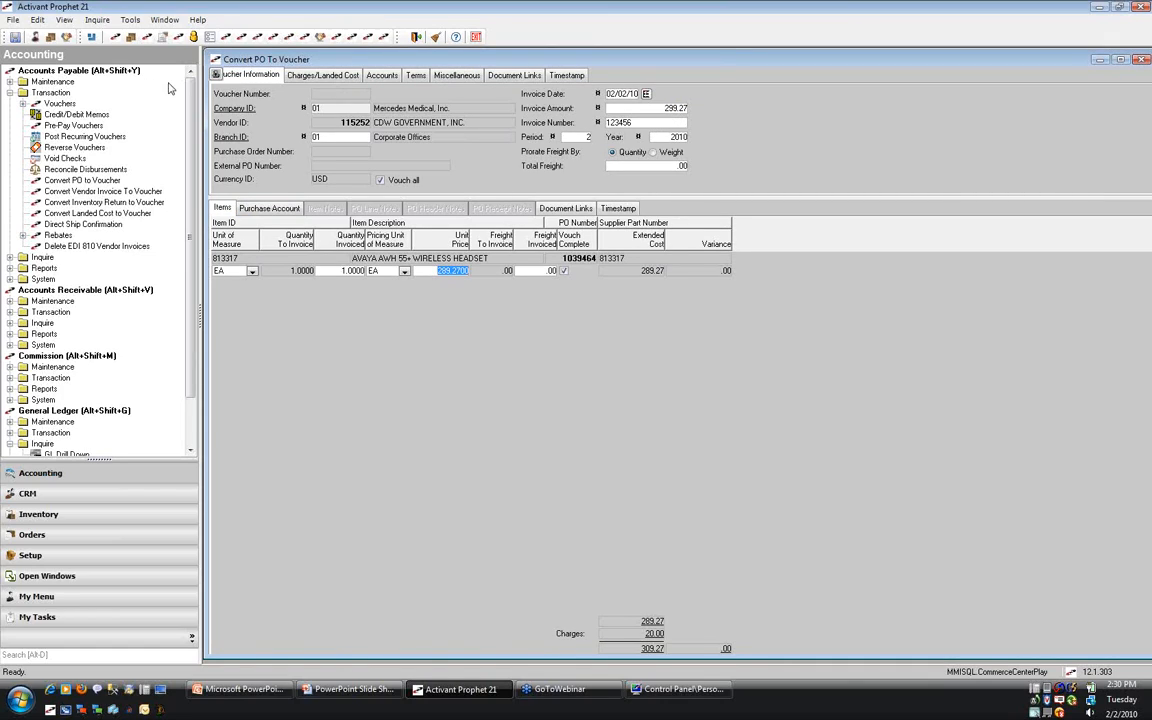
# Set the freight charge's purchase amount to 0 and save the voucher.
pyautogui.click(304, 75)
pyautogui.click(266, 140)
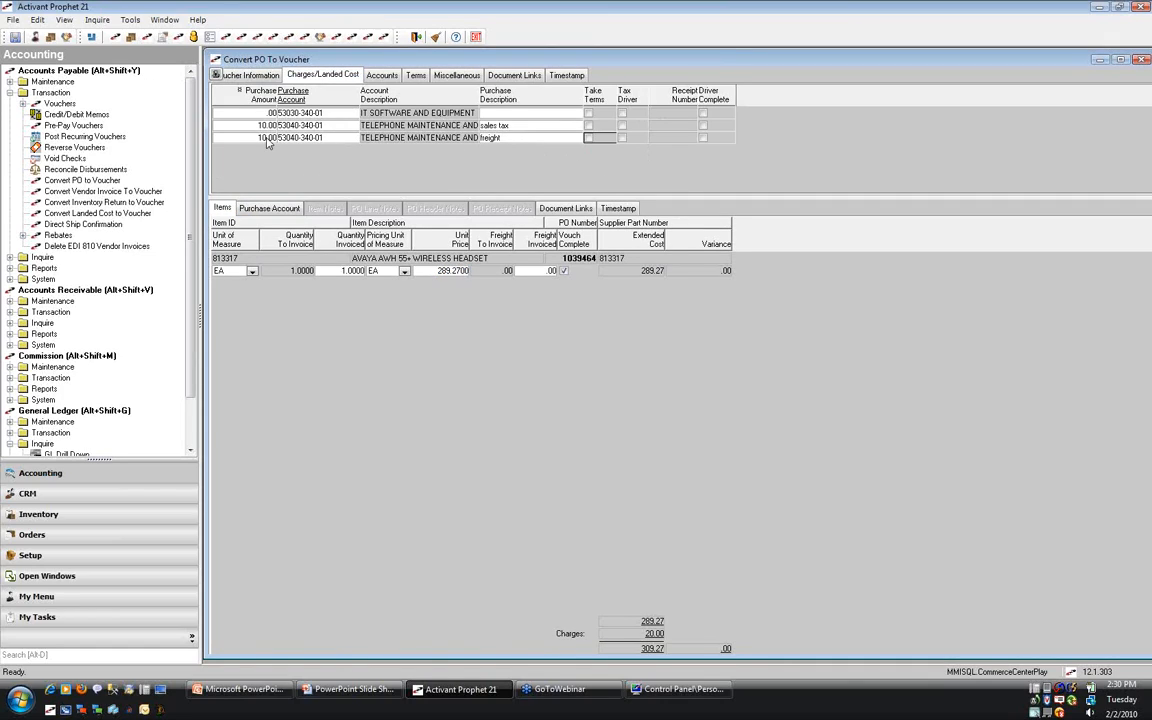
pyautogui.write('0')
pyautogui.press('Tab')
pyautogui.click(246, 75)
pyautogui.press('F12')
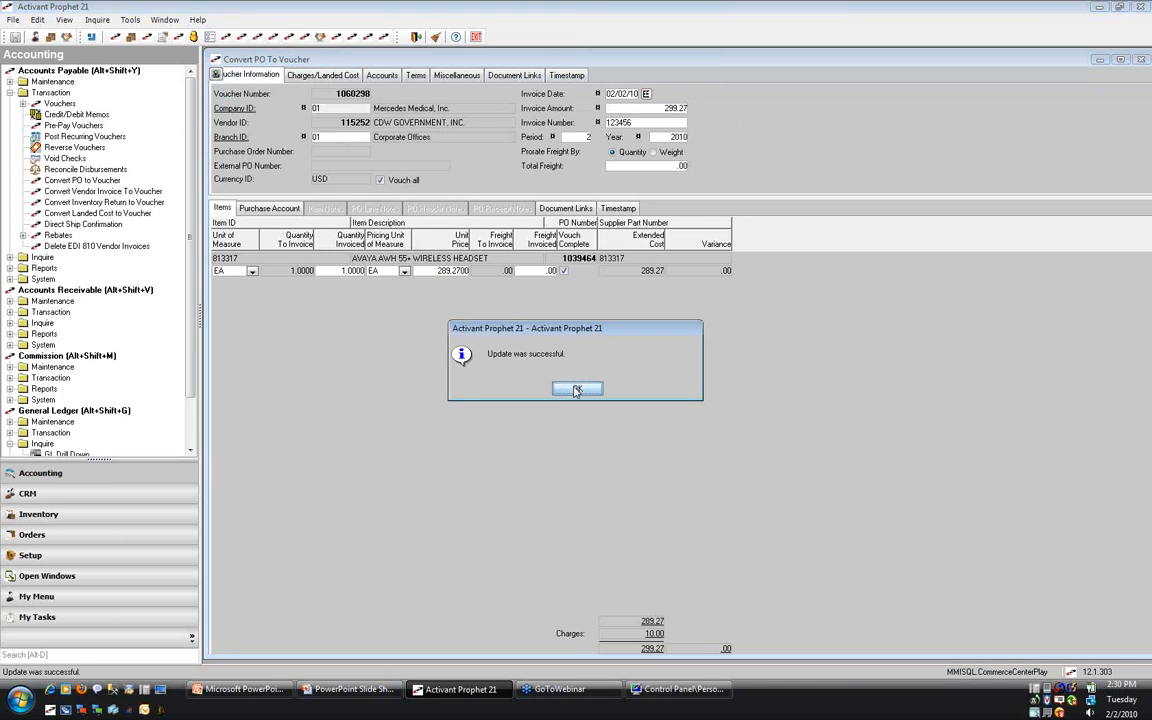
pyautogui.click(653, 386)
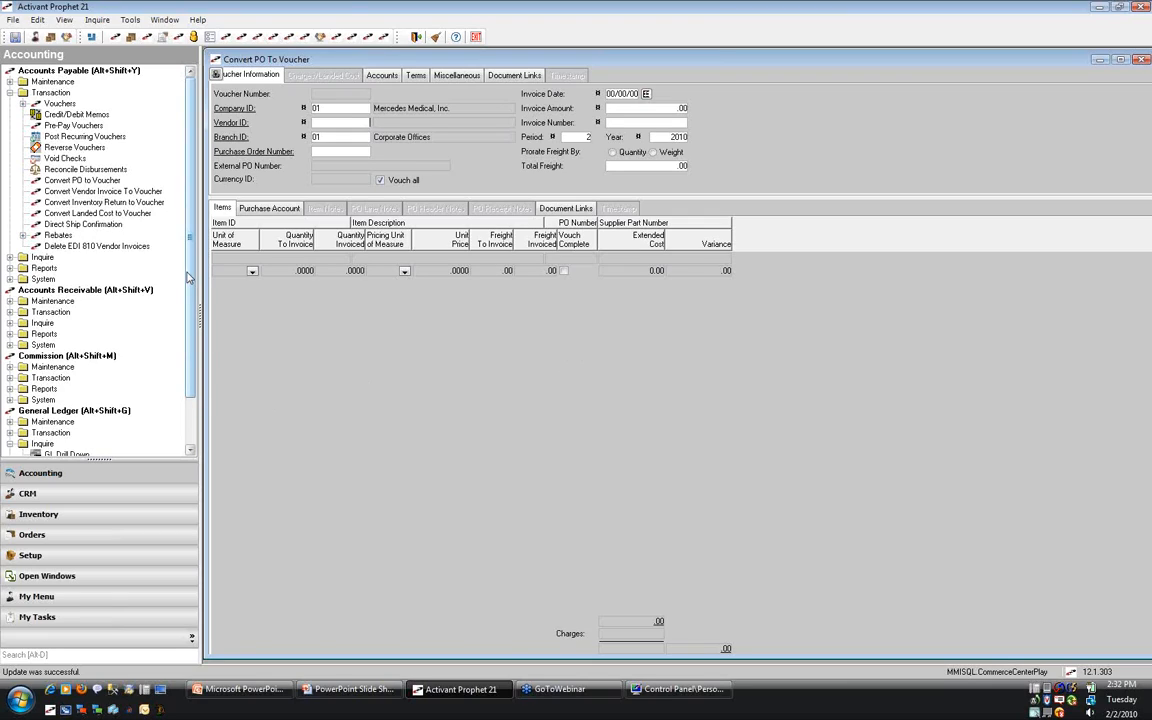
# Start an inventory adjustment with the reason TELEPHONE MAINTENANCE & EQUIPMENT and close it without saving.
pyautogui.click(40, 514)
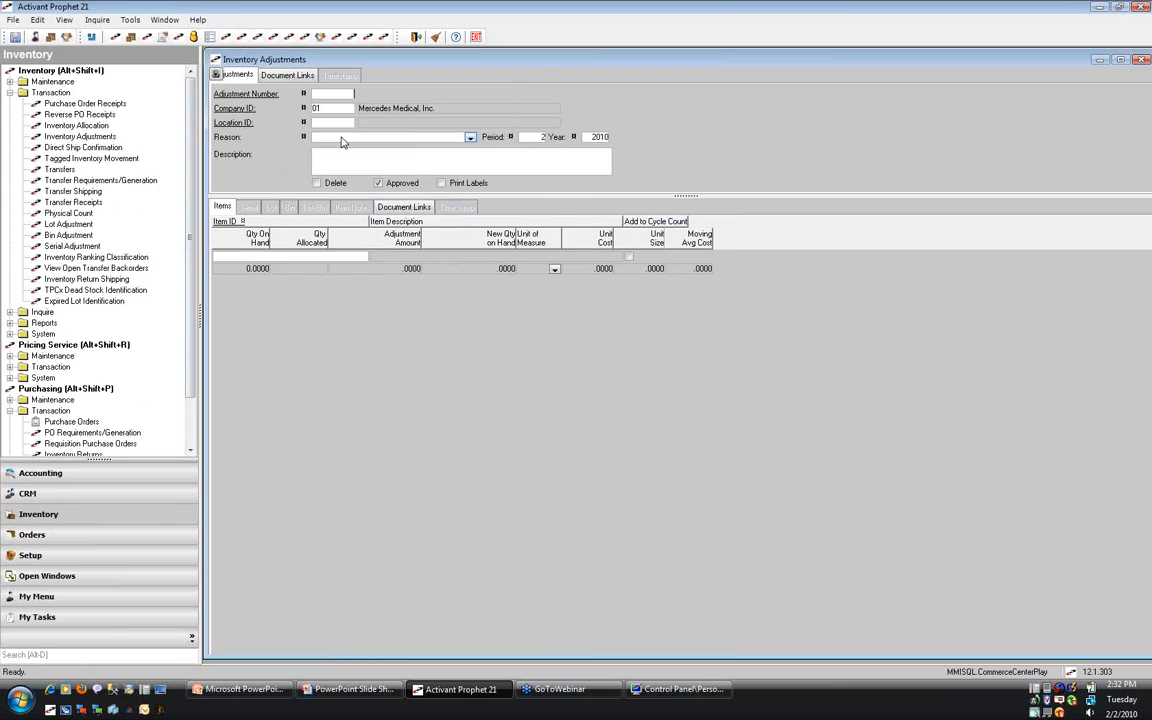
pyautogui.click(343, 138)
pyautogui.scroll(-5, 430, 165)
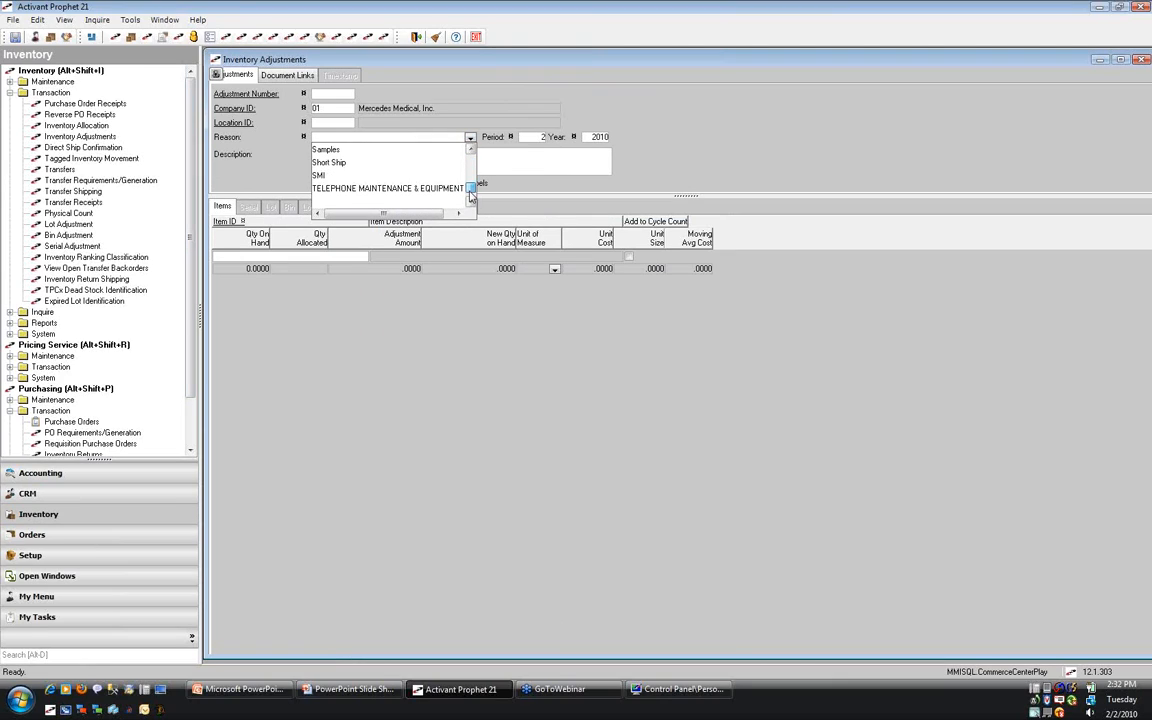
pyautogui.click(459, 191)
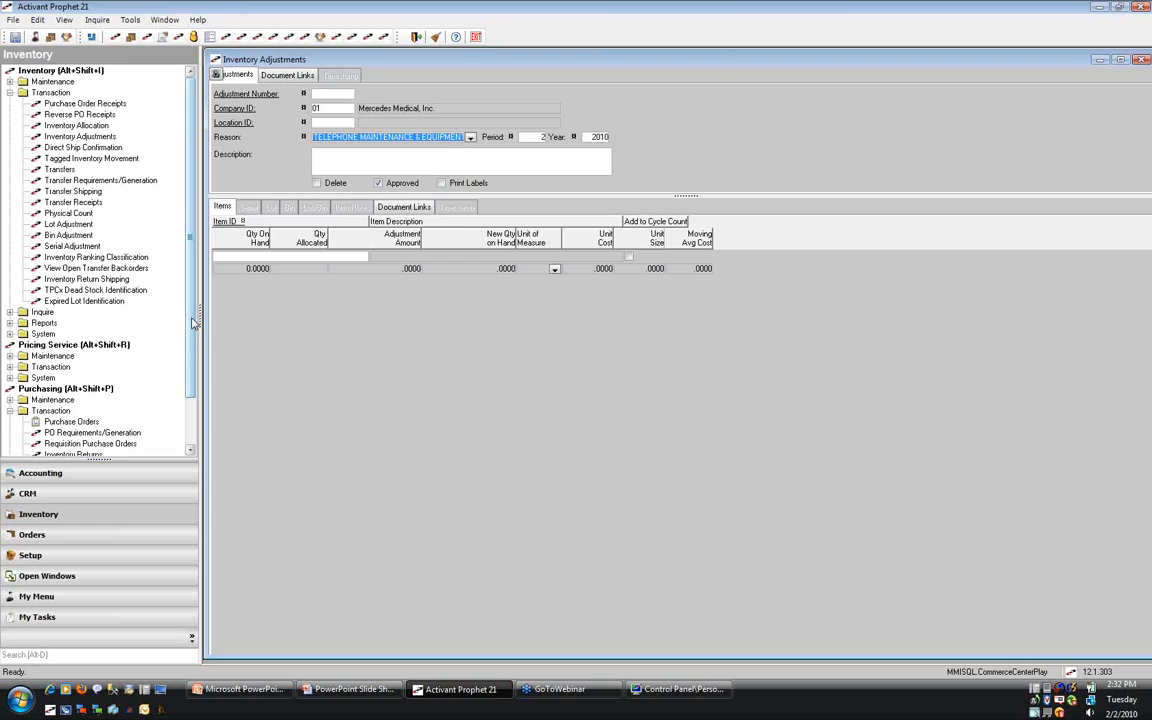
pyautogui.click(413, 36)
pyautogui.click(578, 388)
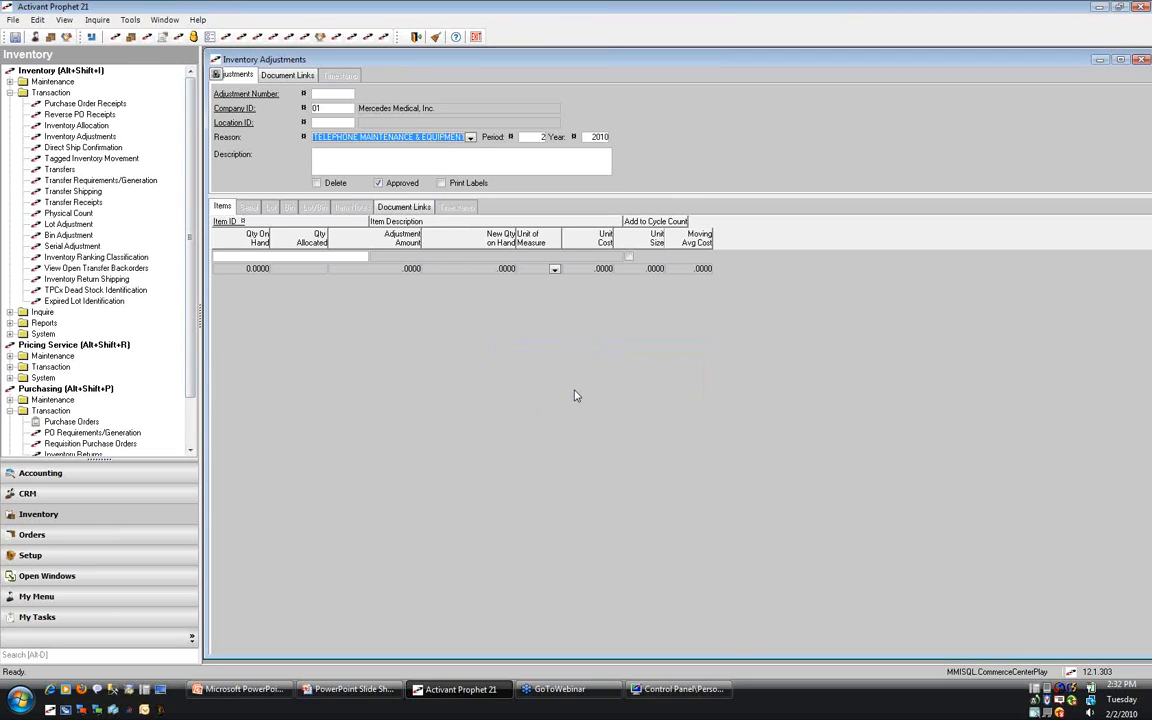
pyautogui.click(370, 37)
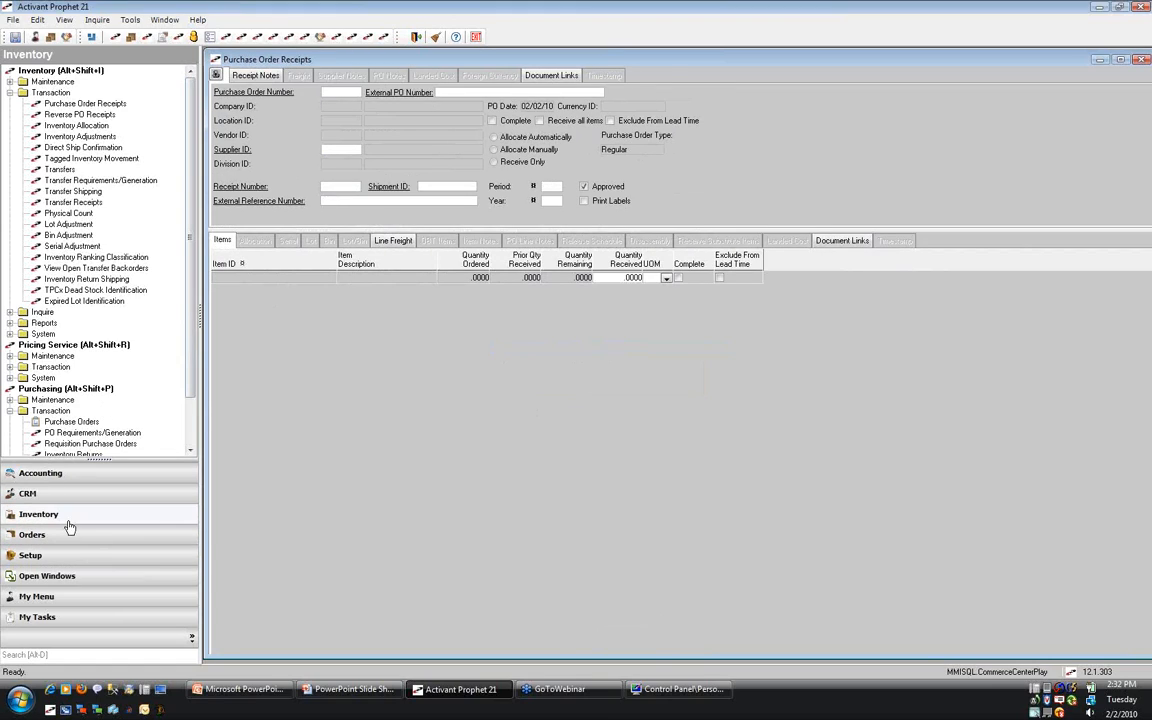
# Open PO Requirements/Generation and load purchasing criteria 62.
pyautogui.doubleClick(16, 92)
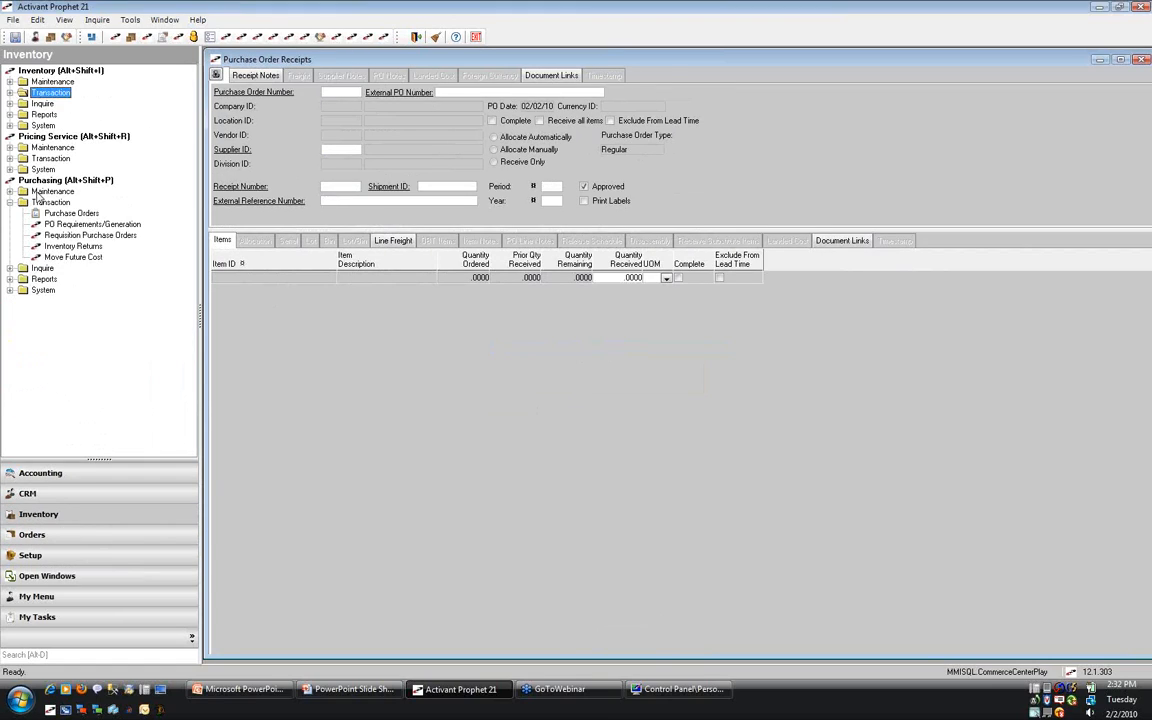
pyautogui.click(80, 226)
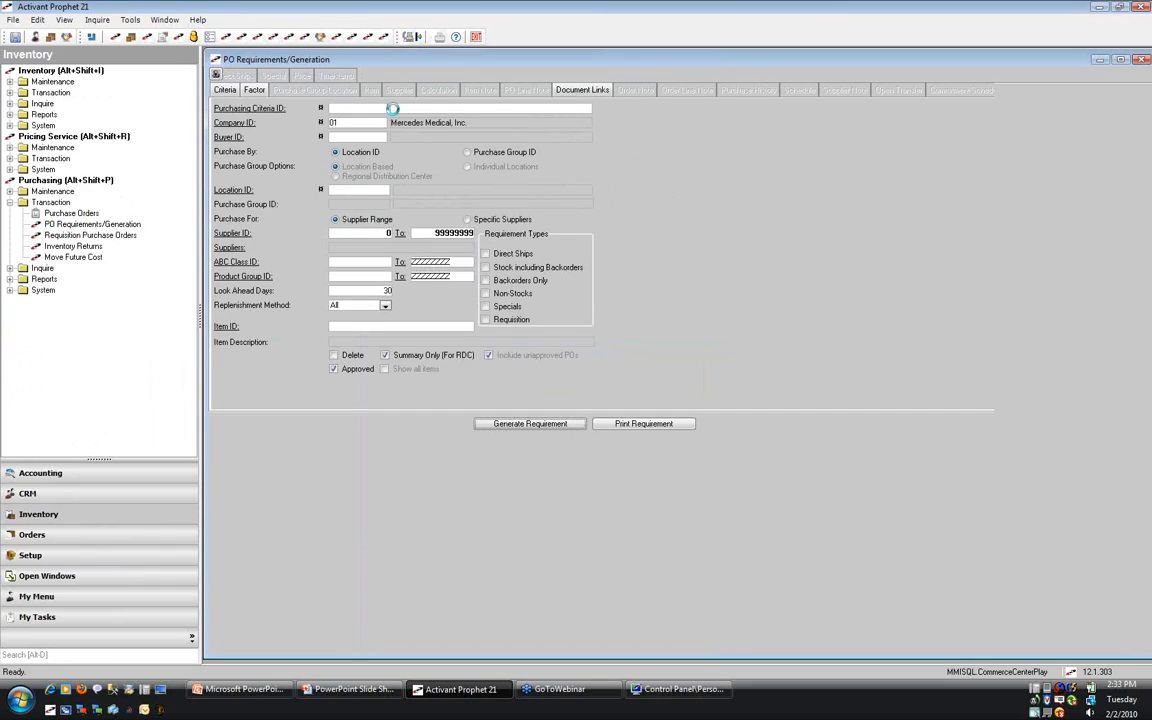
pyautogui.press('F2')
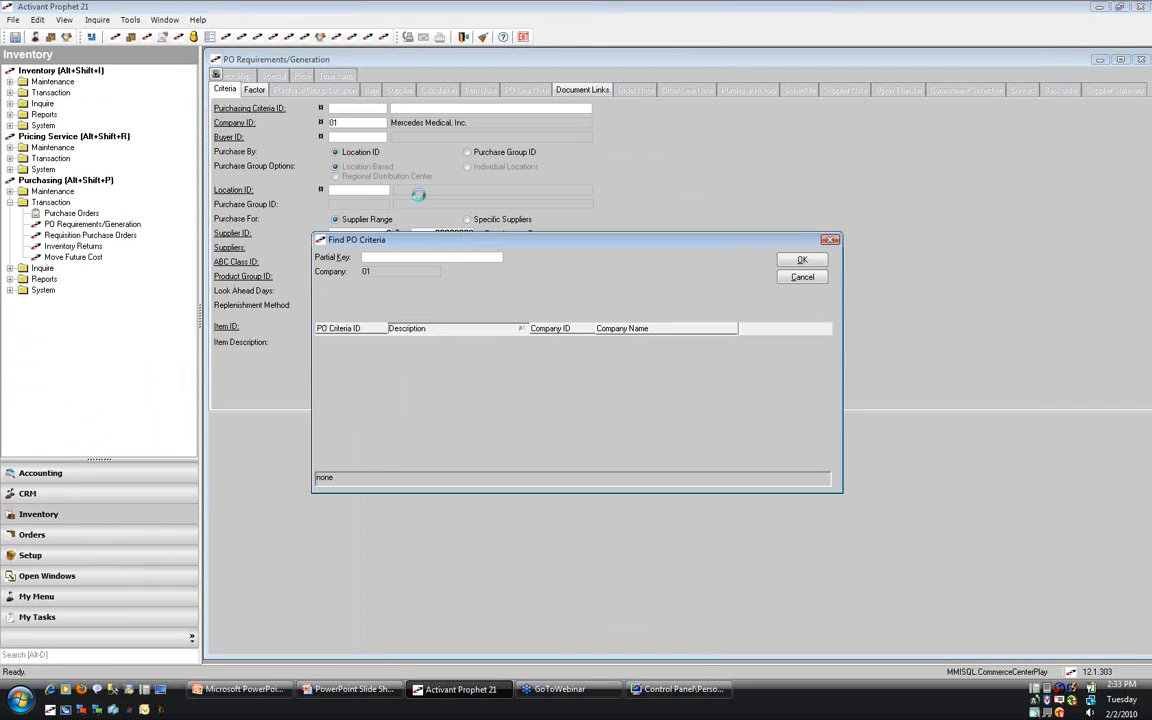
pyautogui.press('Down')
pyautogui.press('Down')
pyautogui.press('Down')
pyautogui.press('Down')
pyautogui.press('Down')
pyautogui.press('Down')
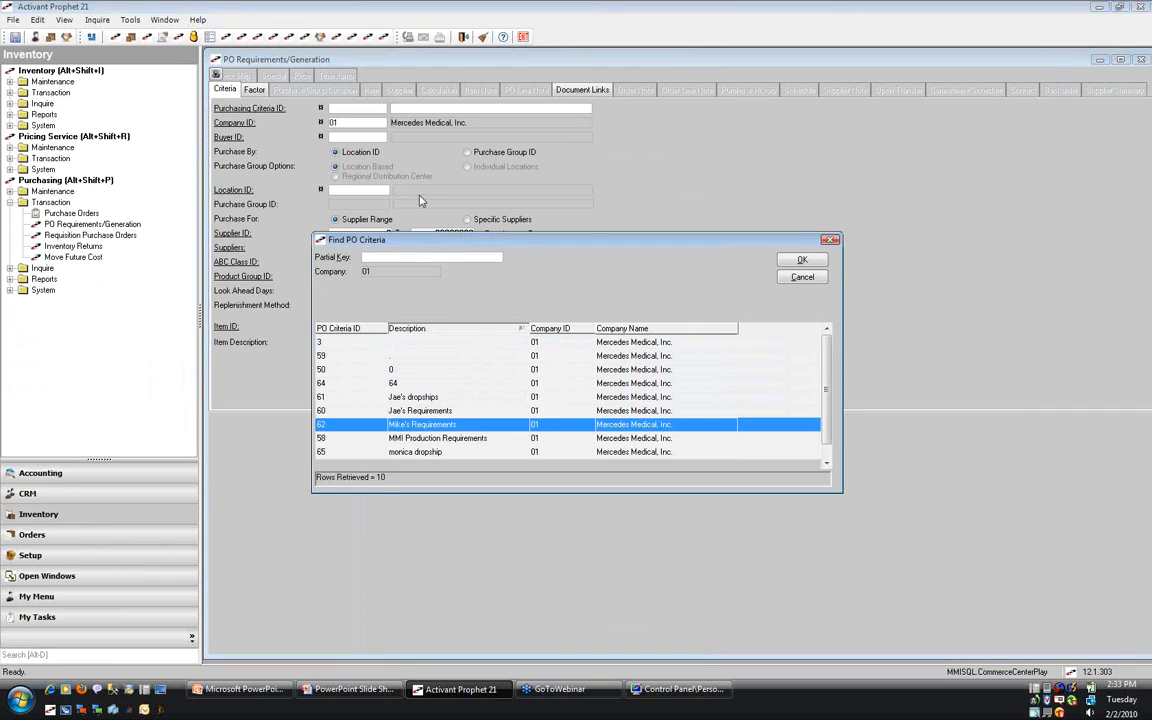
pyautogui.press('Return')
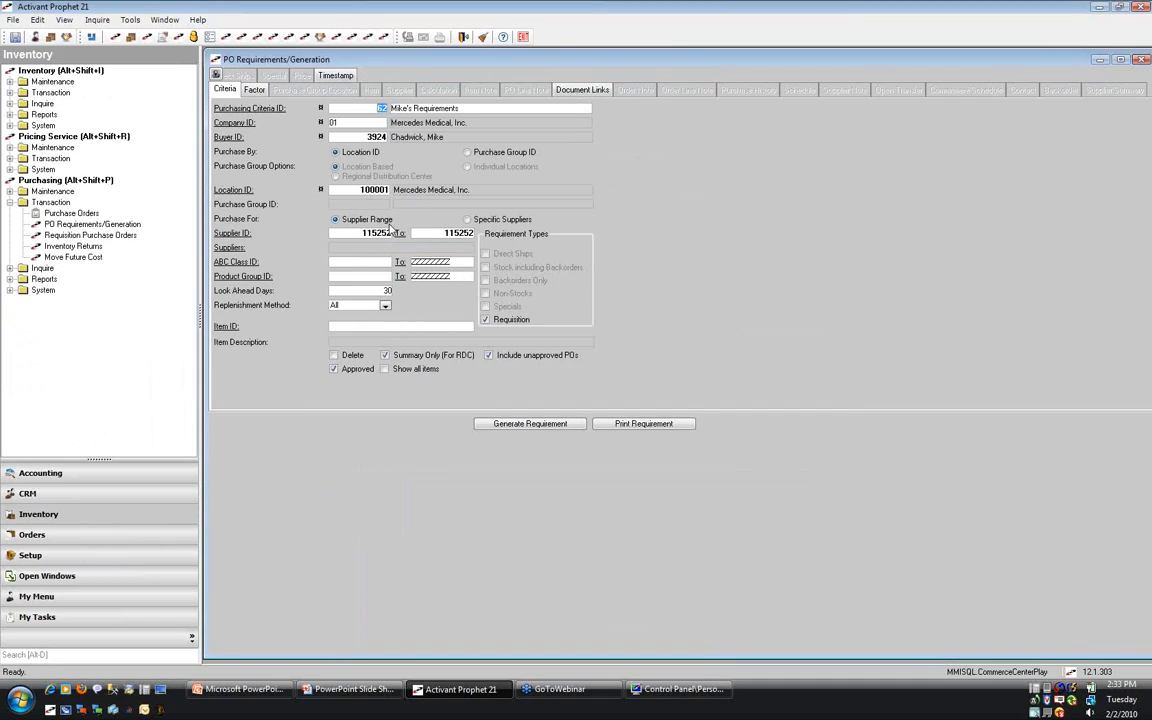
# Generate the supplier's purchase requirements with all items shown and without pricing the items.
pyautogui.click(541, 428)
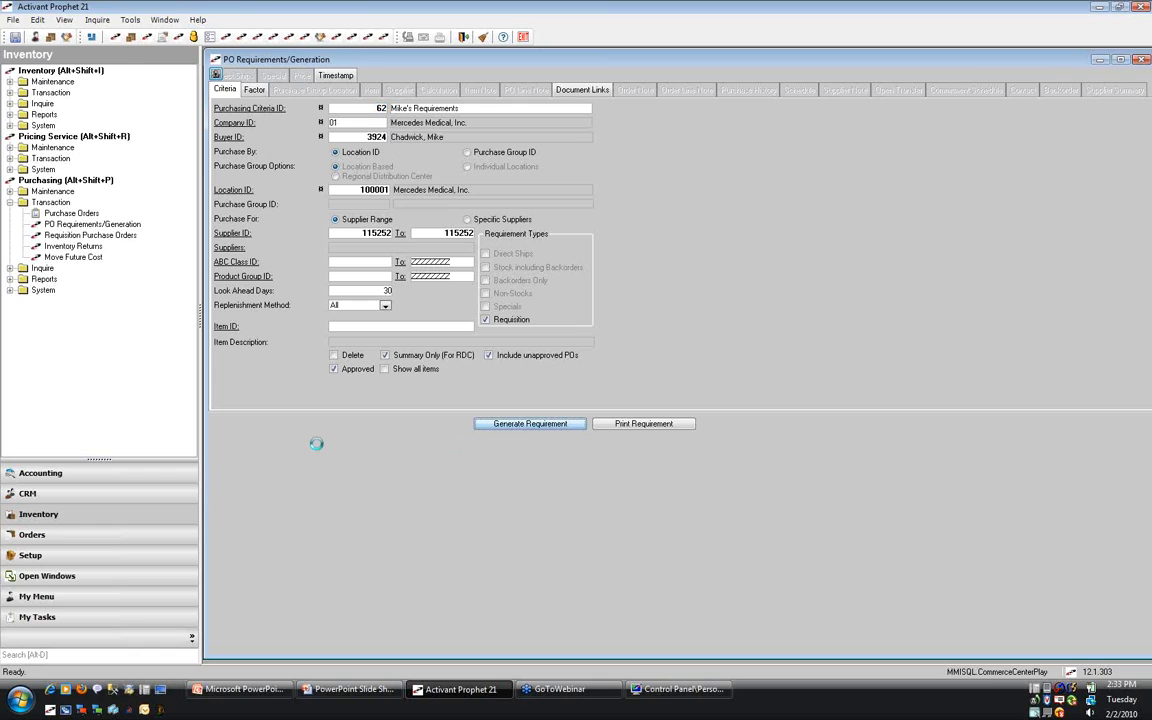
pyautogui.press('Return')
pyautogui.click(384, 369)
pyautogui.click(513, 424)
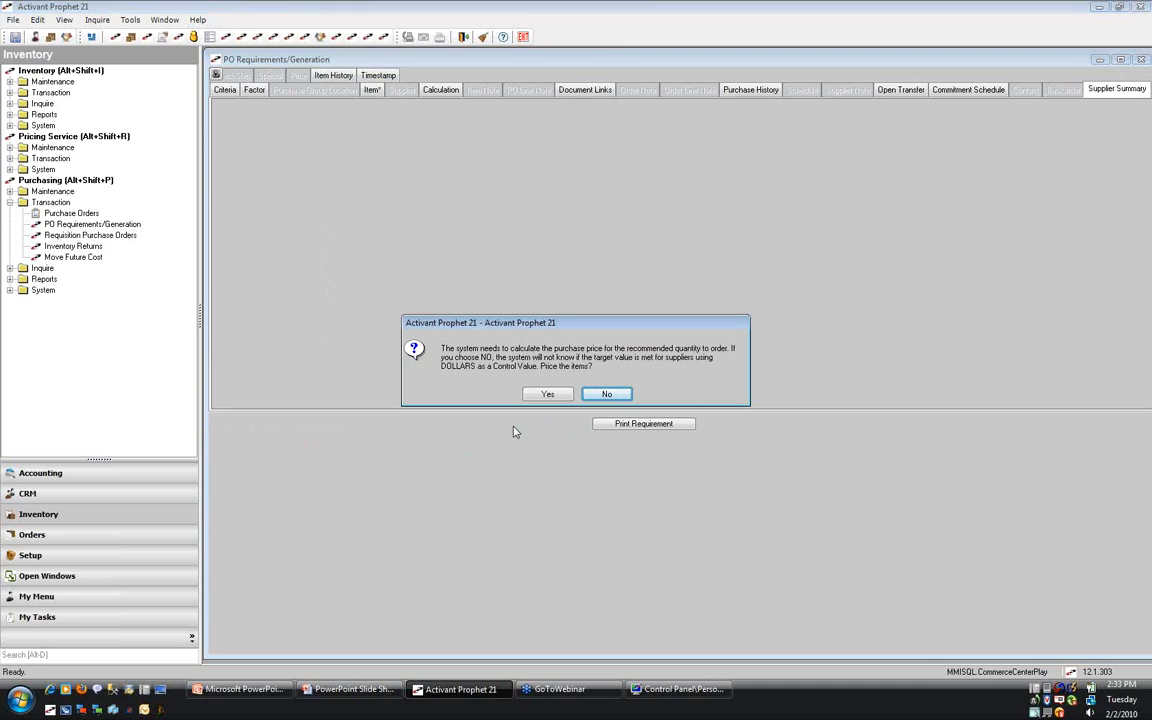
pyautogui.click(607, 394)
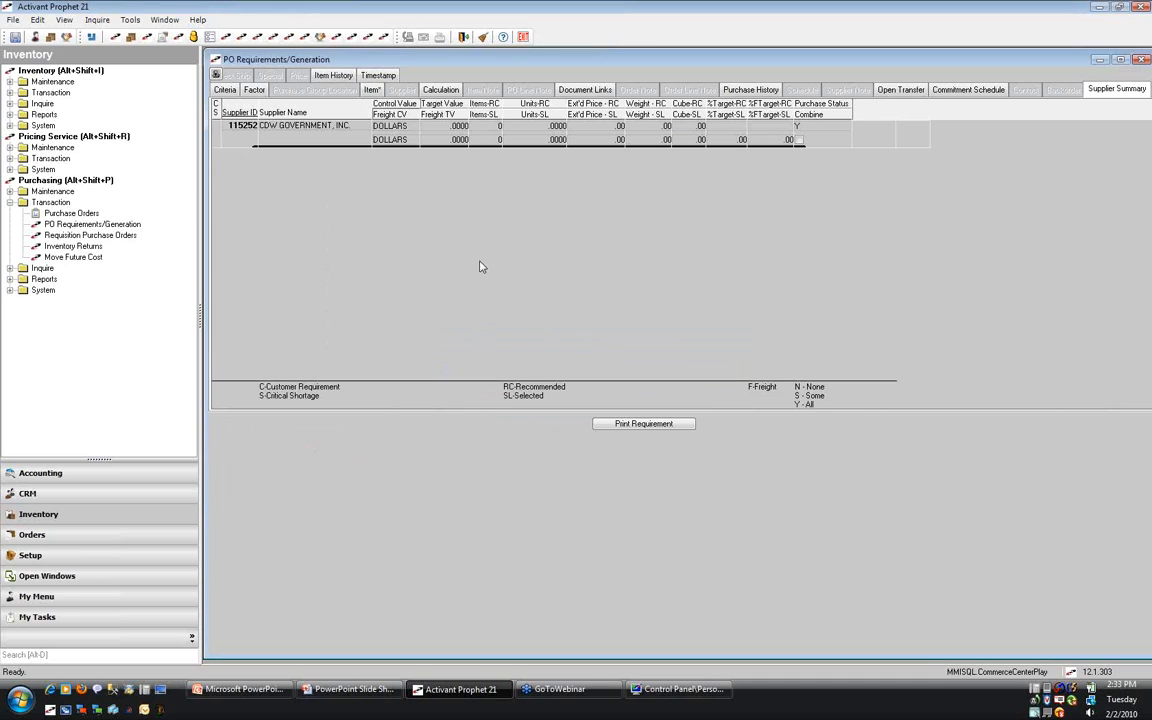
# Examine the requirement calculation of the AVAYA AWH 55+ wireless headset among CDW Government's items.
pyautogui.doubleClick(240, 127)
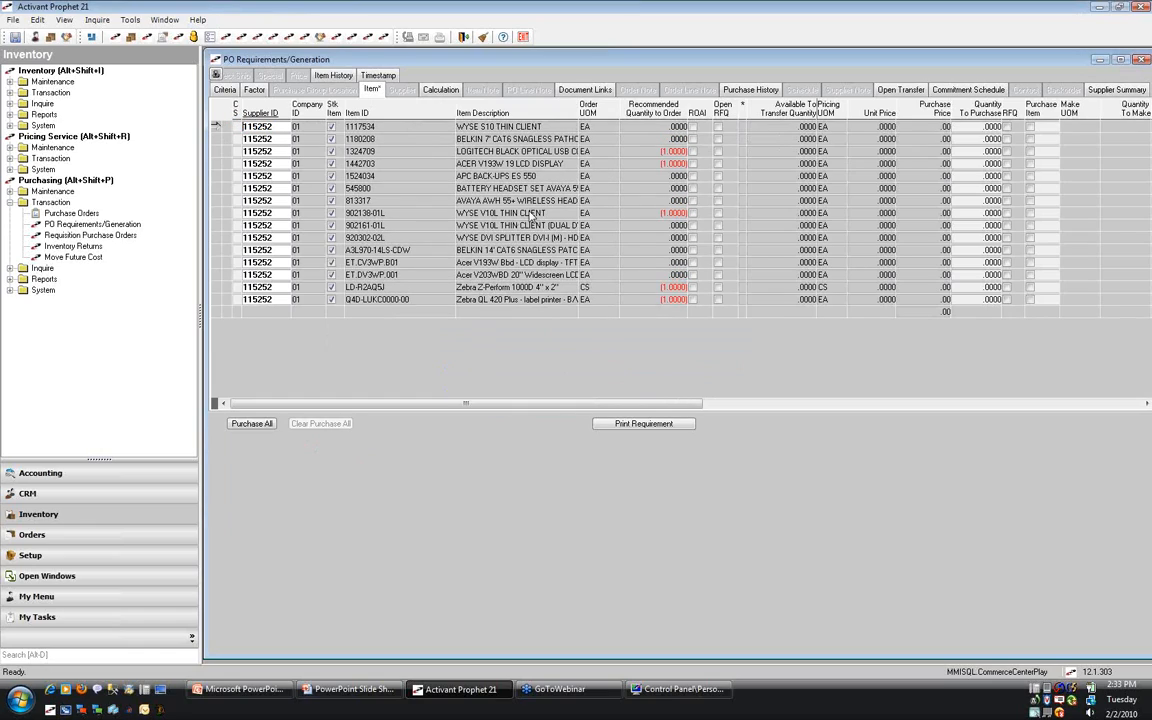
pyautogui.click(433, 201)
pyautogui.click(675, 203)
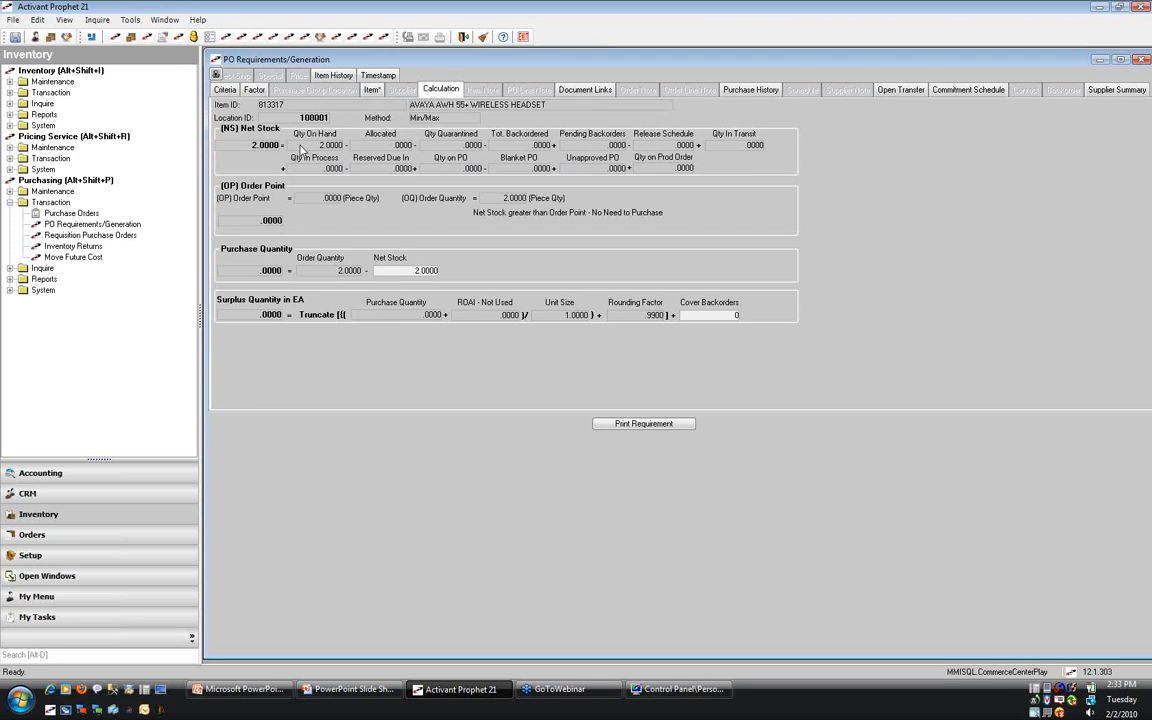
pyautogui.click(372, 90)
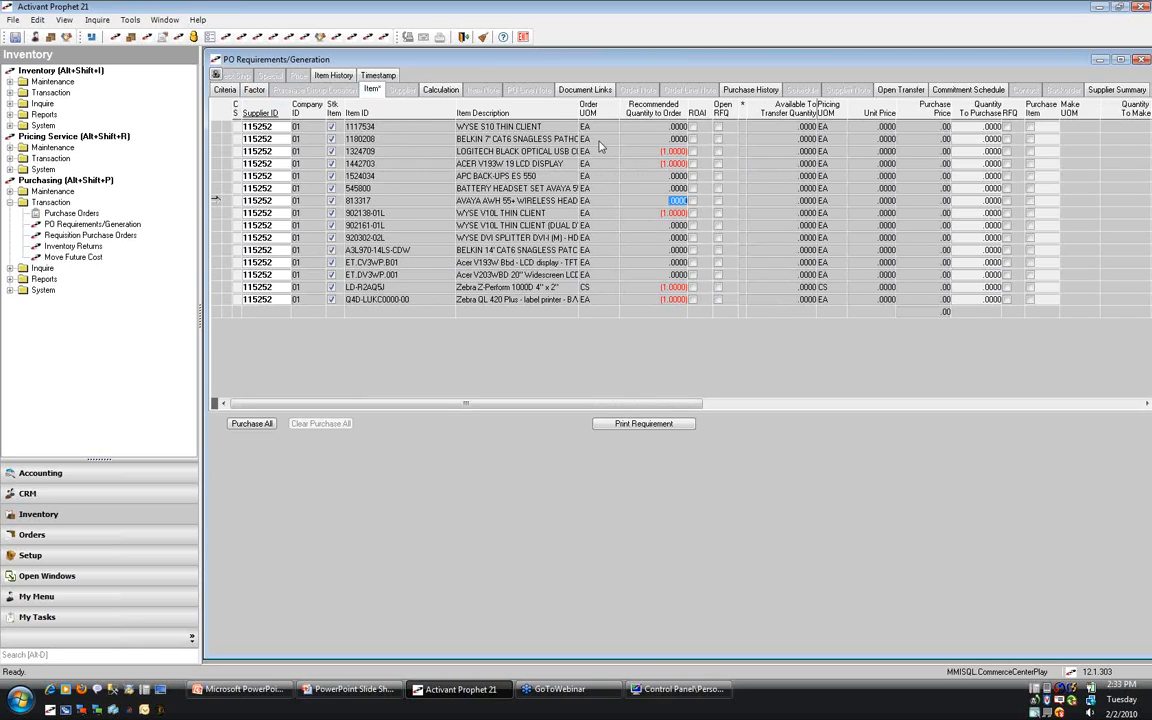
pyautogui.doubleClick(677, 202)
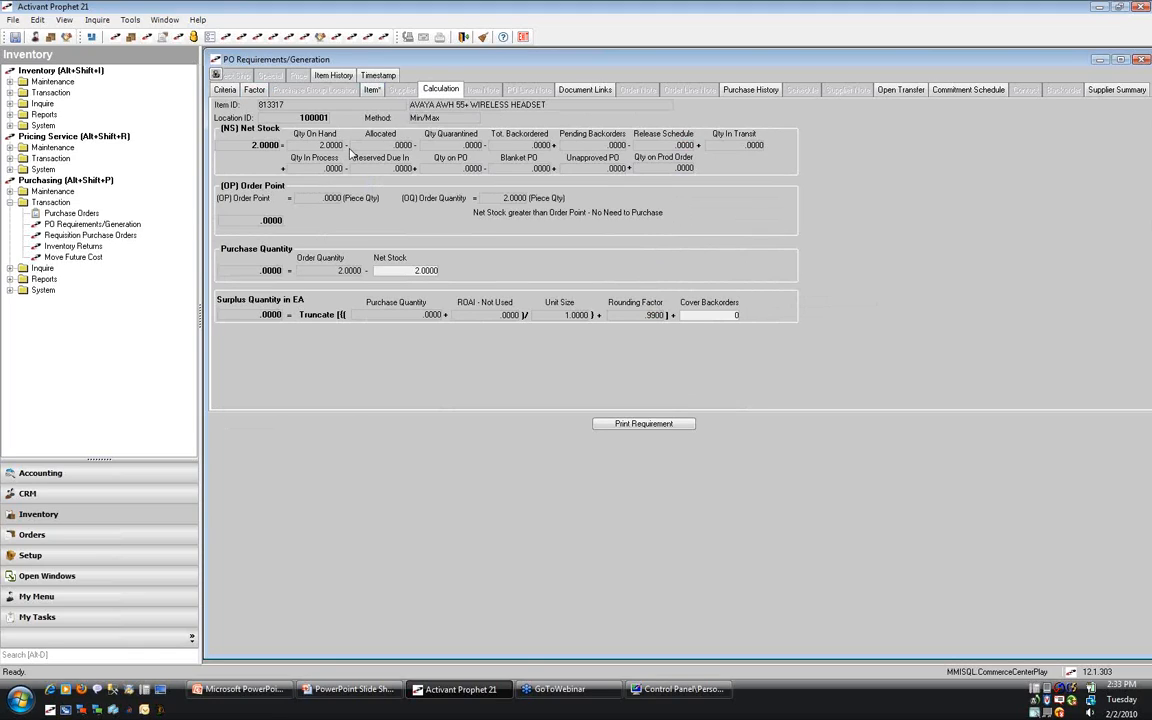
pyautogui.click(371, 90)
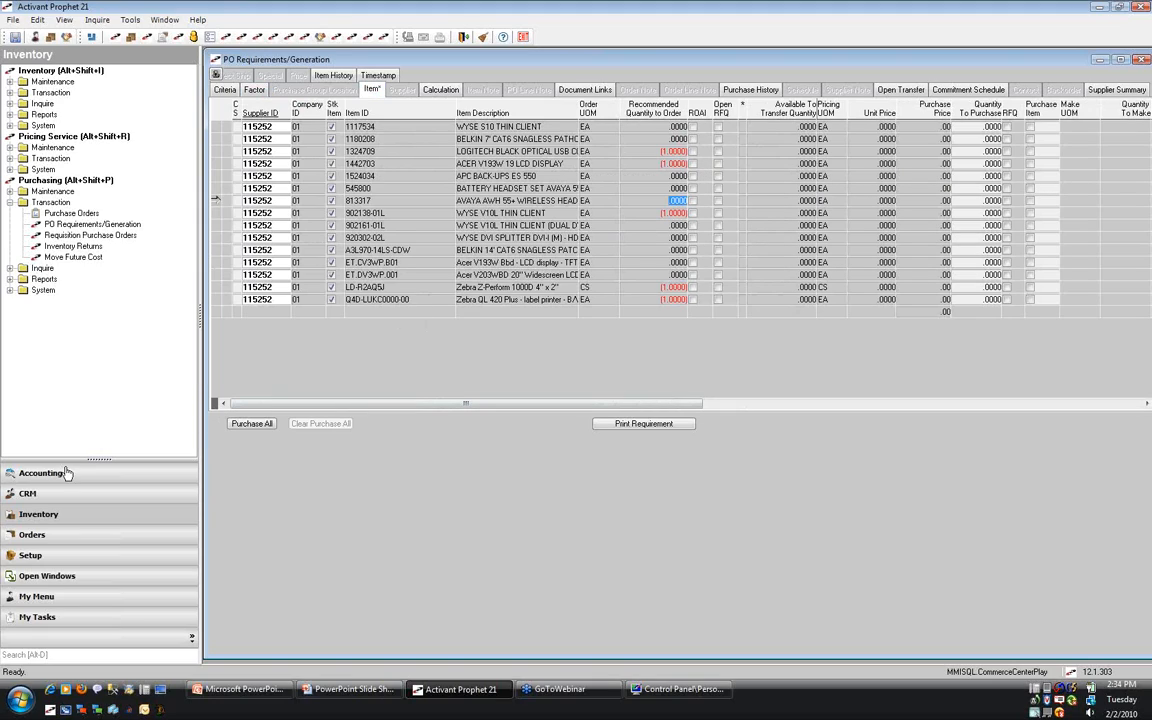
# Start a new physical count limited to requisition inventory only.
pyautogui.doubleClick(47, 91)
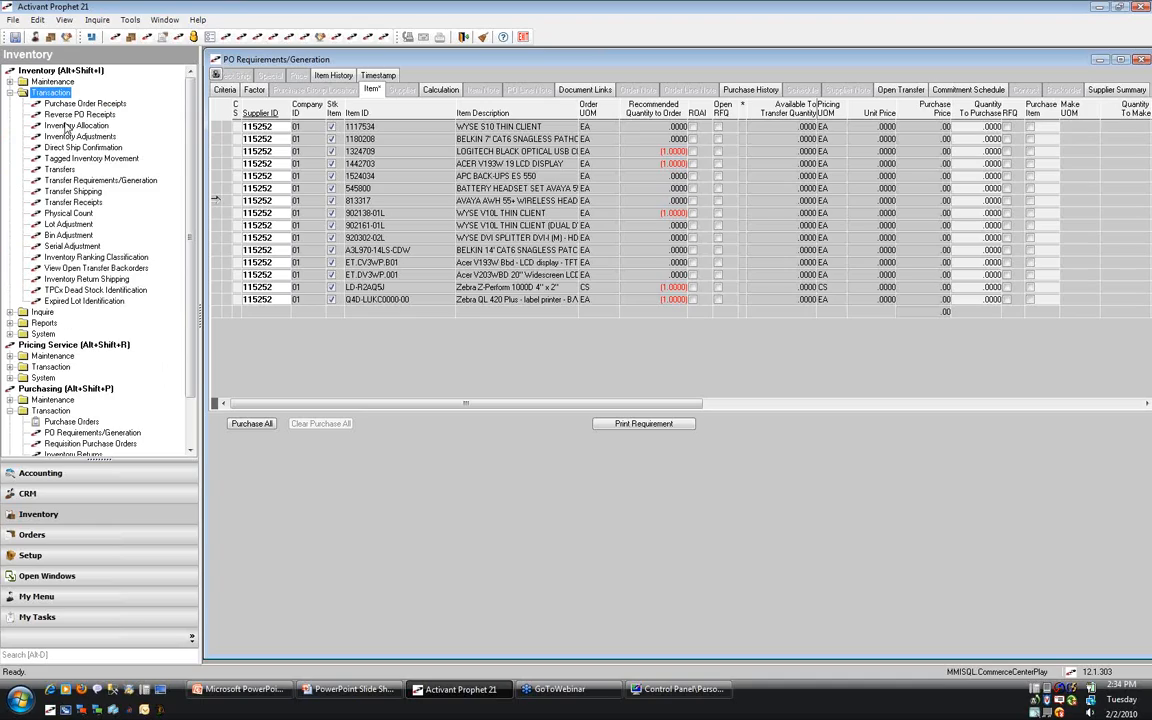
pyautogui.click(66, 213)
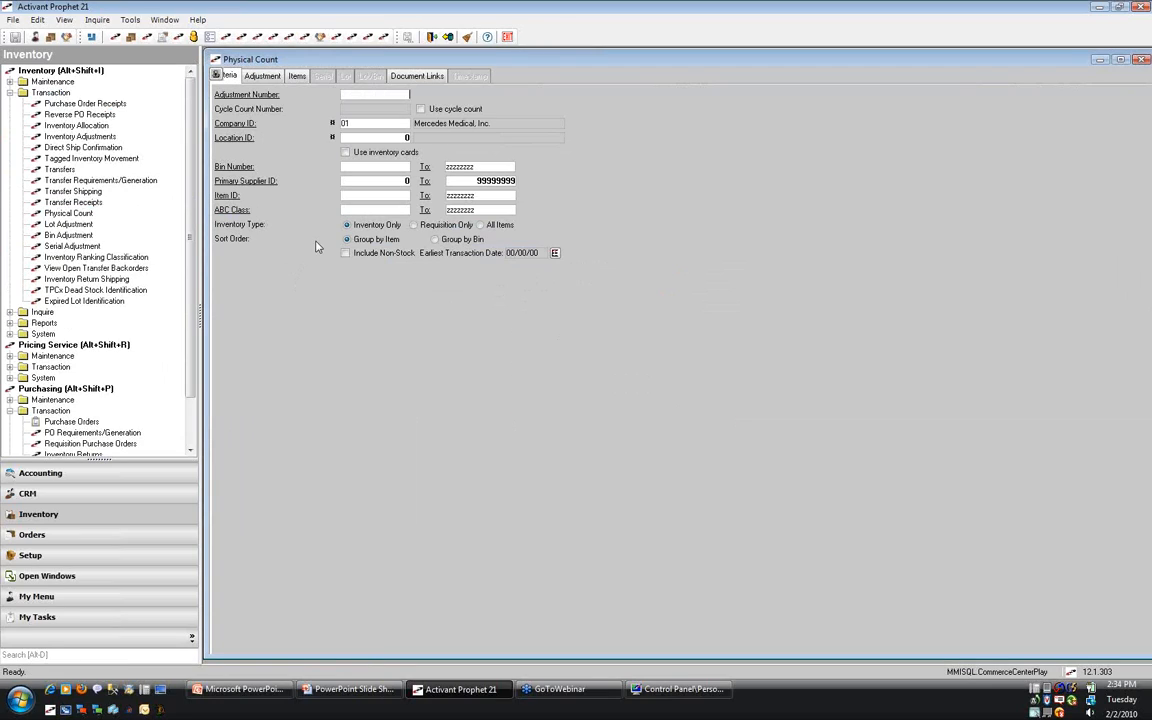
pyautogui.click(434, 229)
# Find the bins starting with IT and limit the physical count to bin IT PHONES.
pyautogui.click(362, 173)
pyautogui.doubleClick(362, 173)
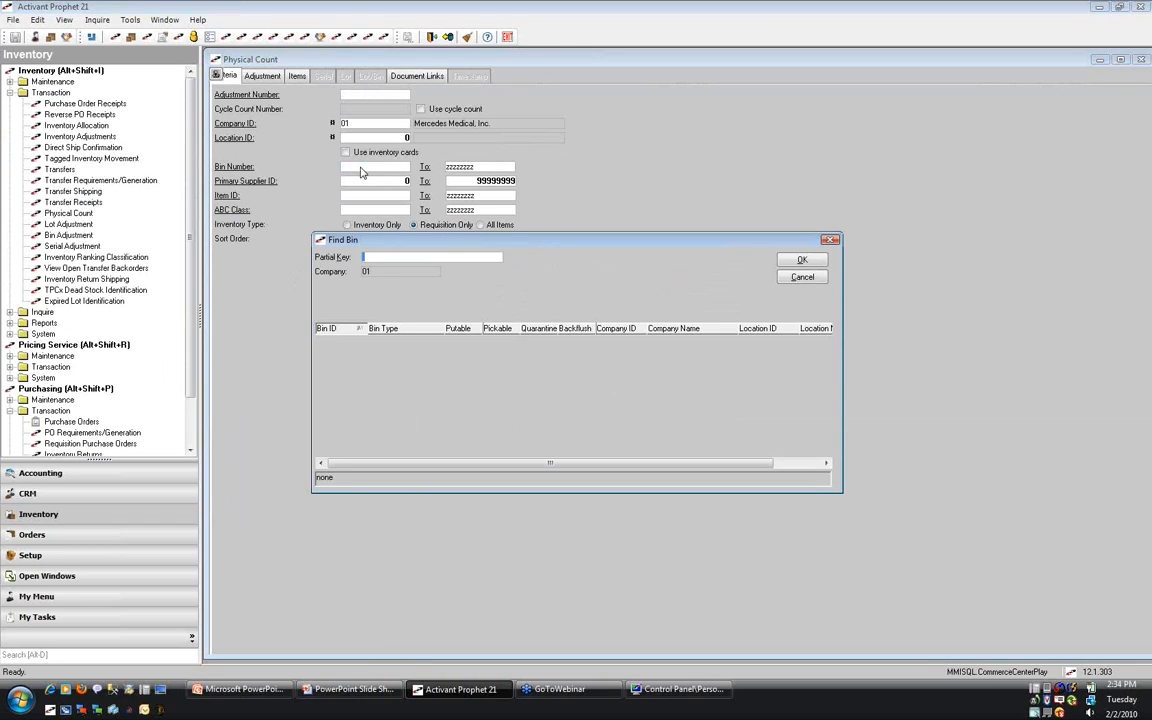
pyautogui.write('1')
pyautogui.press('BackSpace')
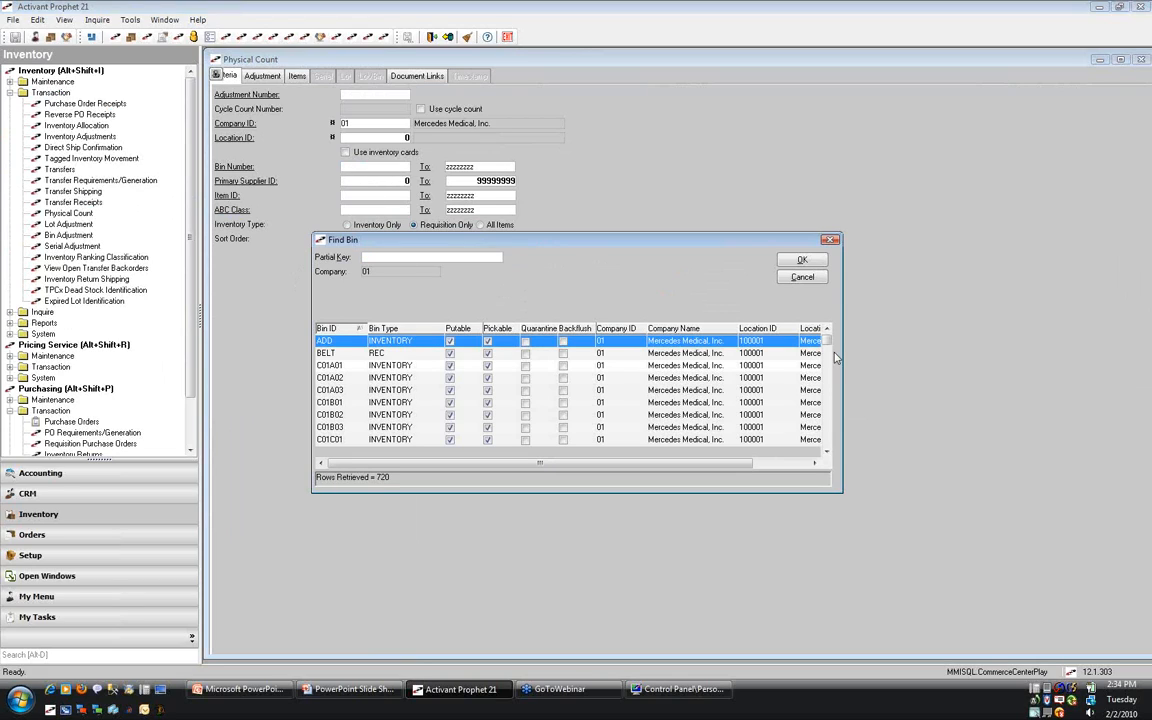
pyautogui.scroll(-4, 826, 343)
pyautogui.scroll(-10, 826, 343)
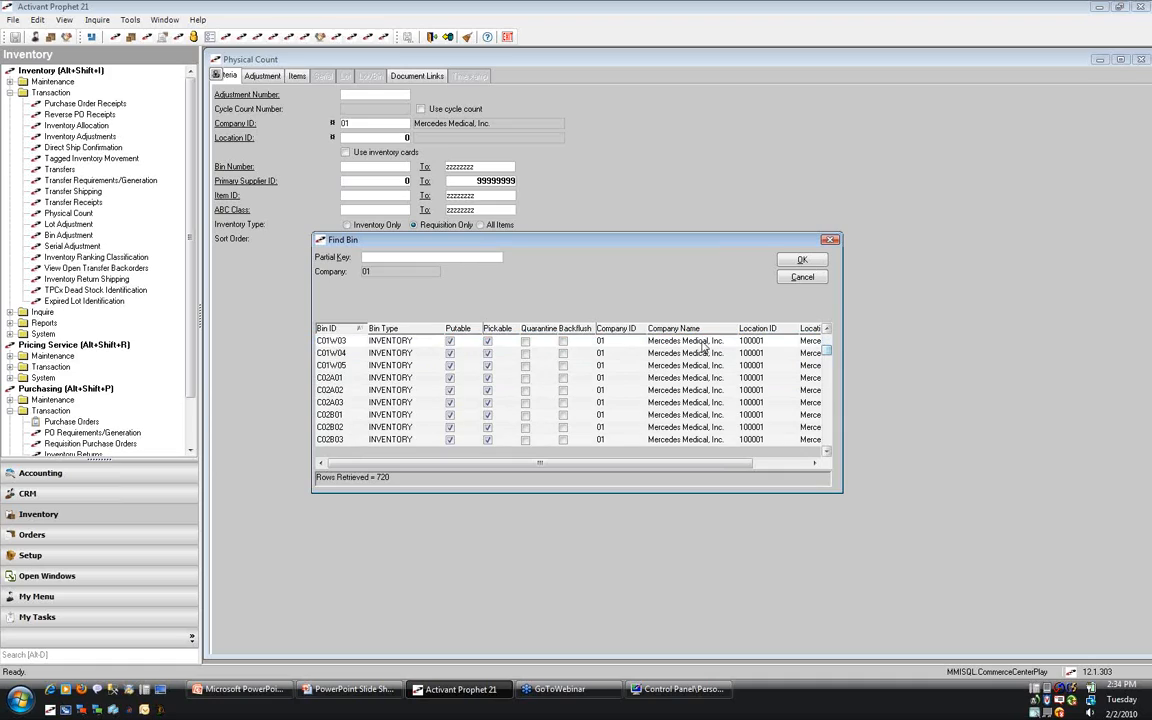
pyautogui.write('IT')
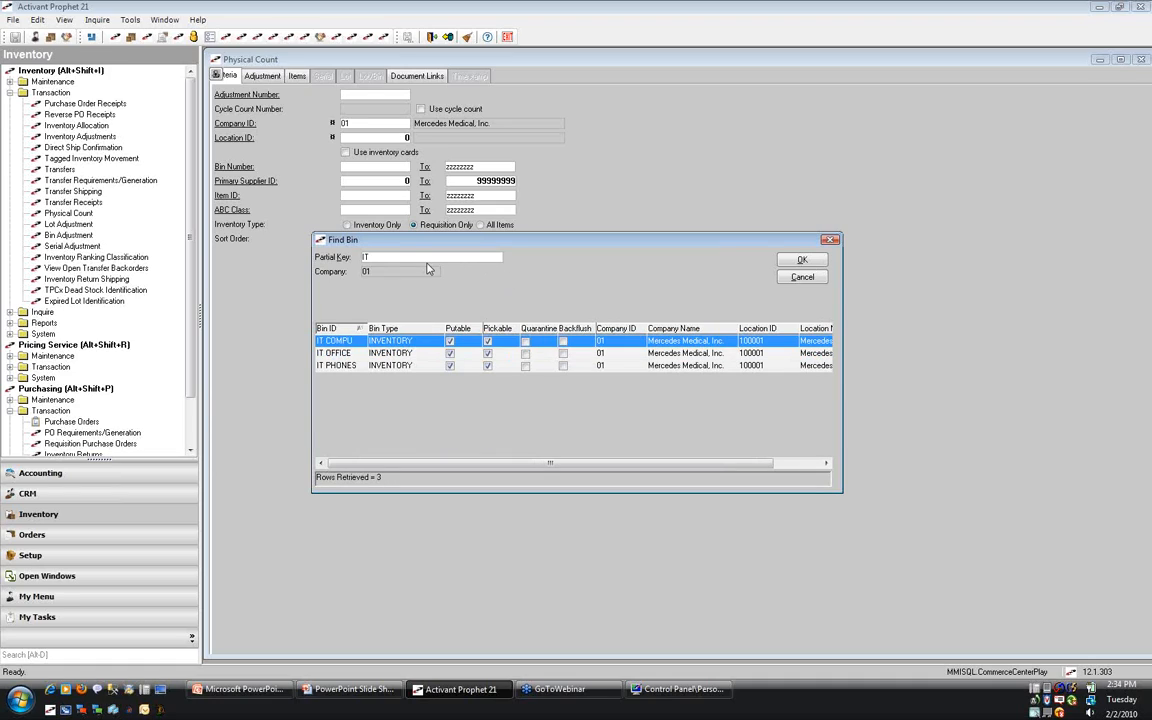
pyautogui.press('Down')
pyautogui.press('Down')
pyautogui.press('Return')
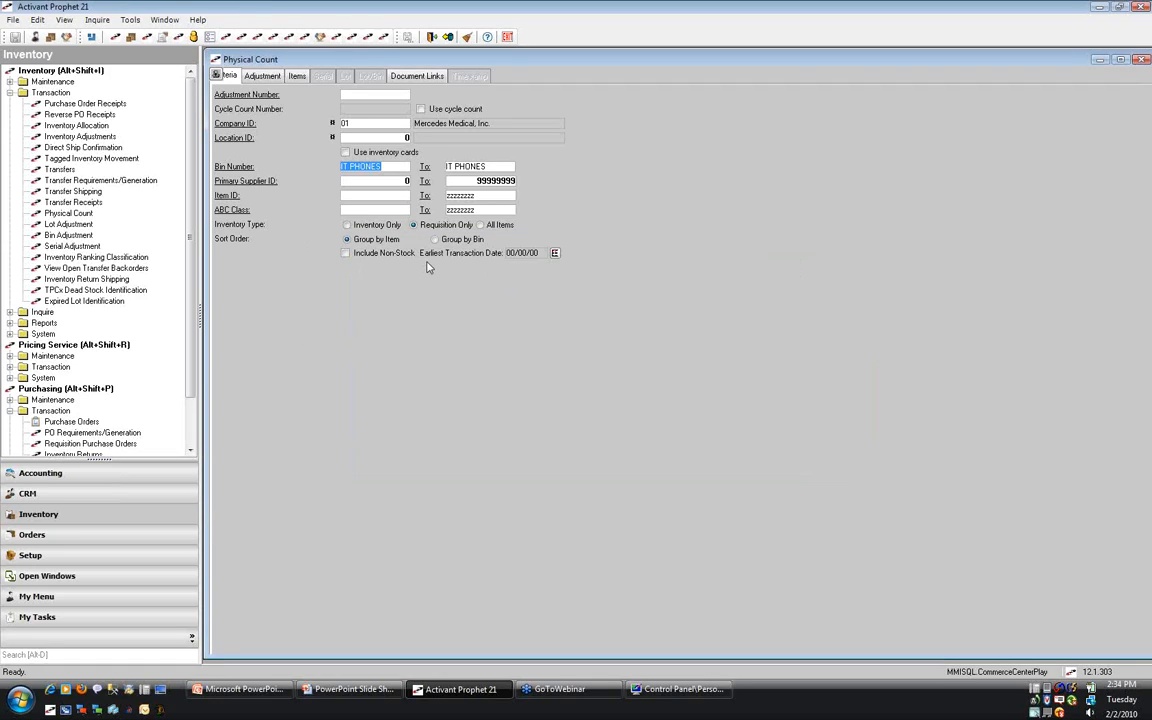
# Group the physical count by bin, set its location to 100001 and retrieve the items.
pyautogui.click(455, 241)
pyautogui.click(382, 139)
pyautogui.write('100001')
pyautogui.press('Tab')
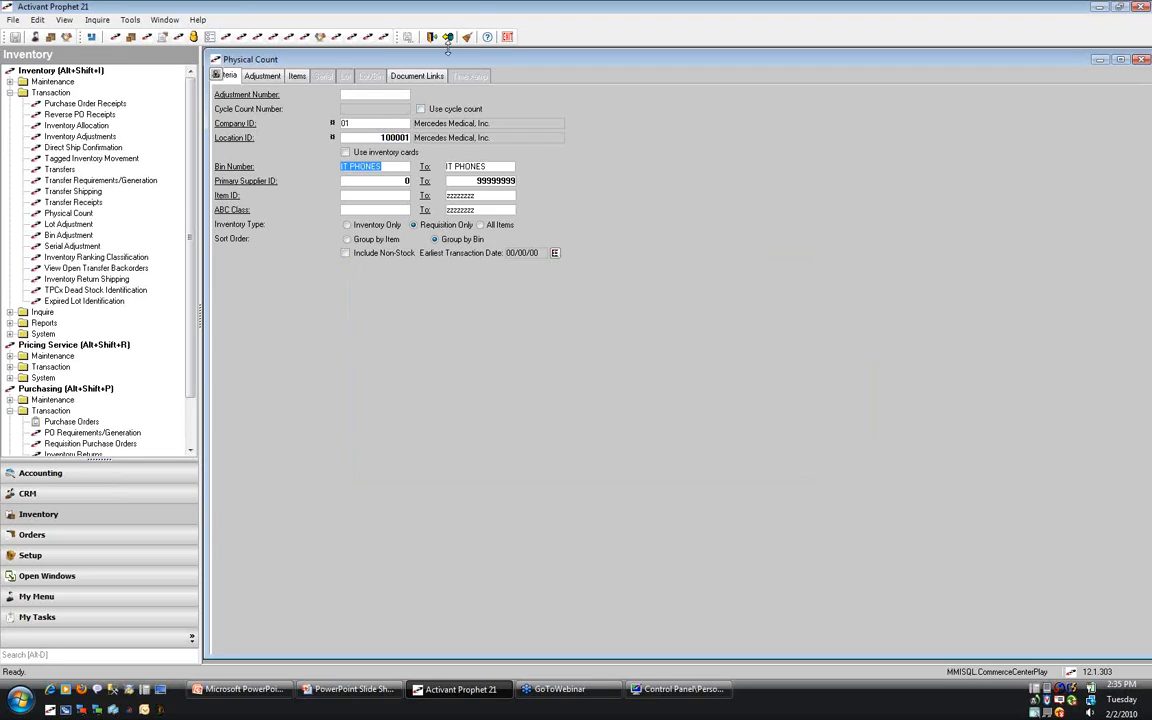
pyautogui.click(448, 38)
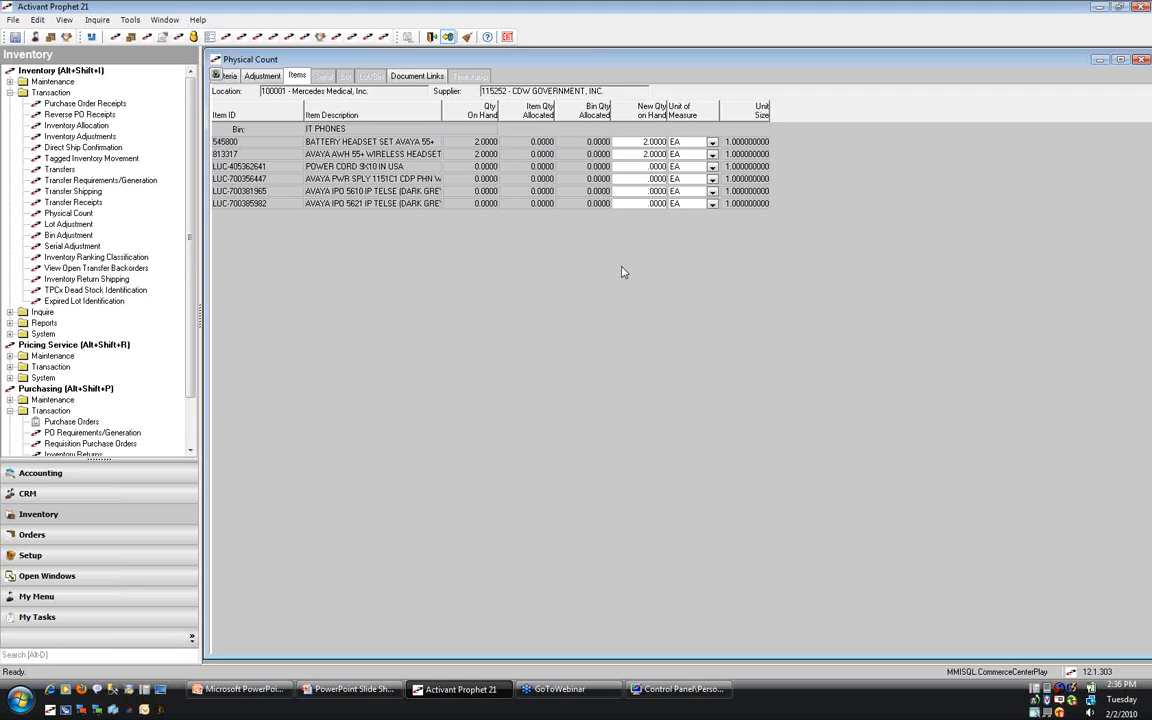
# Set the new quantity on hand of the AVAYA AWH 55+ wireless headset to 0 and open its serial number entry.
pyautogui.click(631, 157)
pyautogui.write('1')
pyautogui.press('Tab')
pyautogui.click(631, 159)
pyautogui.write('0')
pyautogui.press('Tab')
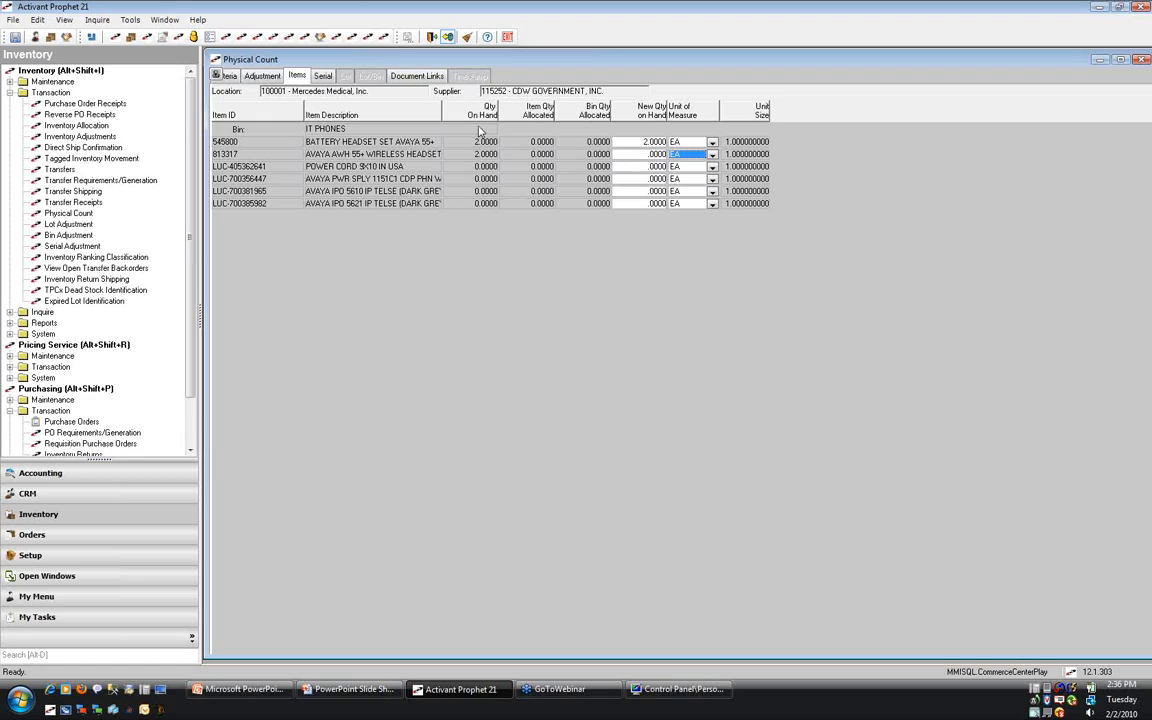
pyautogui.click(323, 76)
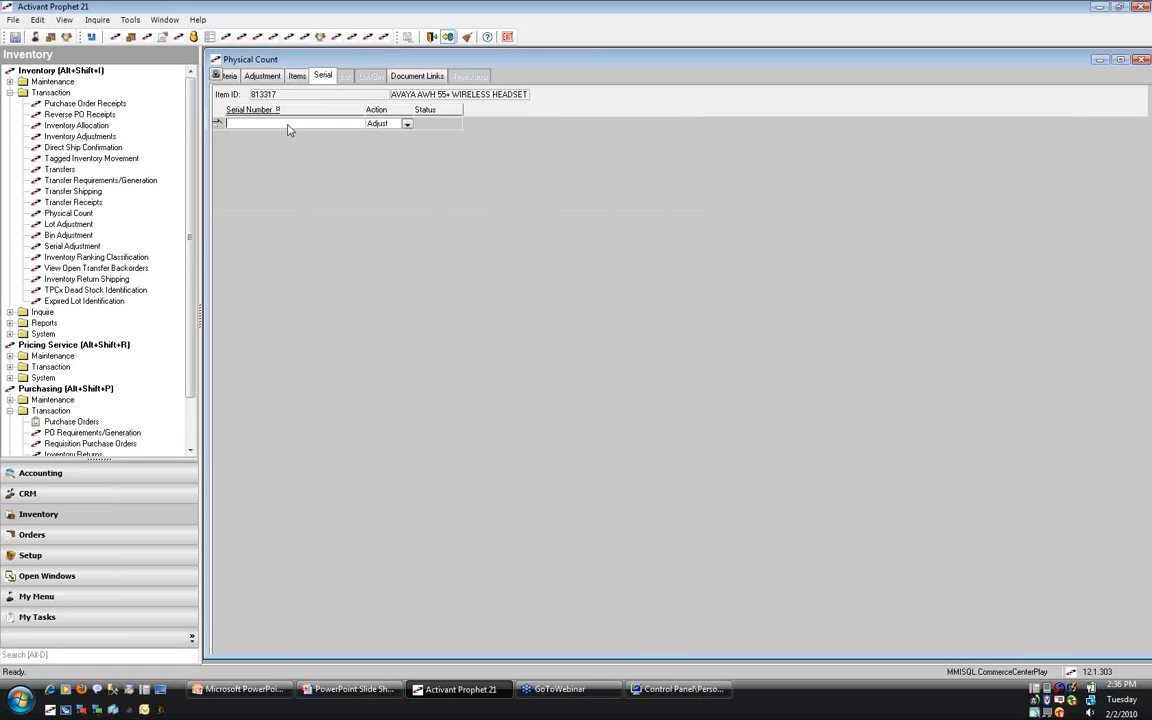
# Add serial numbers 123456 and BK958041 of the AVAYA AWH 55+ wireless headset to the physical count with the Adjust action.
pyautogui.doubleClick(289, 127)
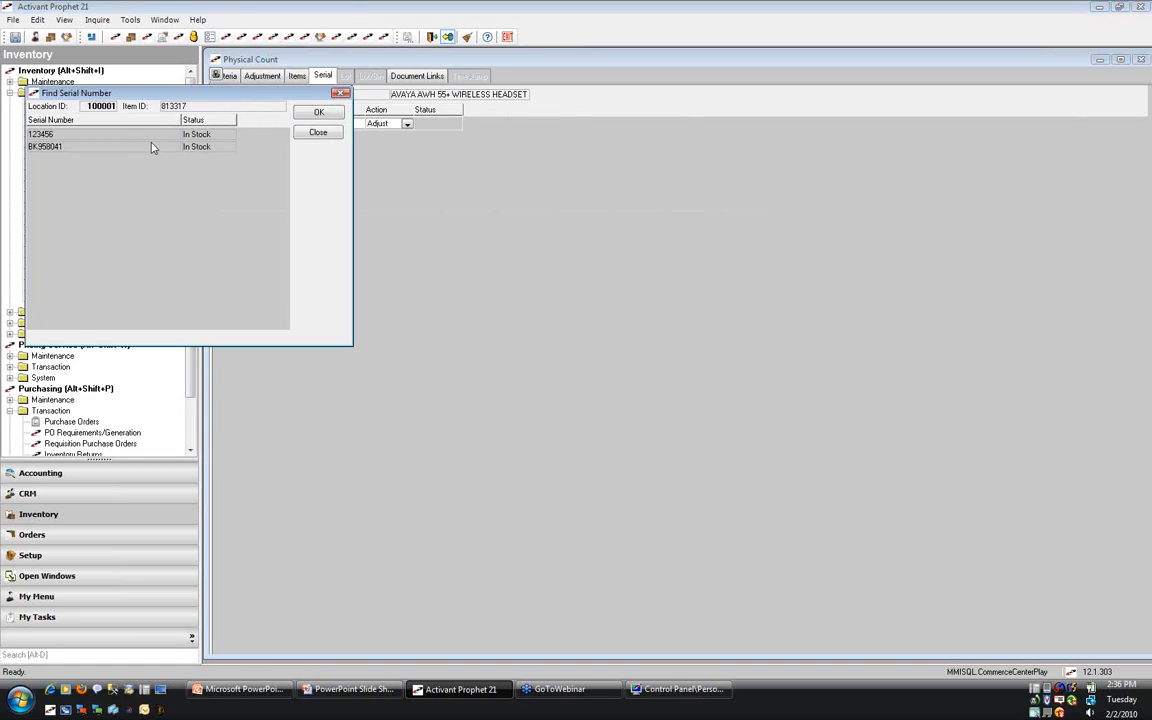
pyautogui.doubleClick(115, 135)
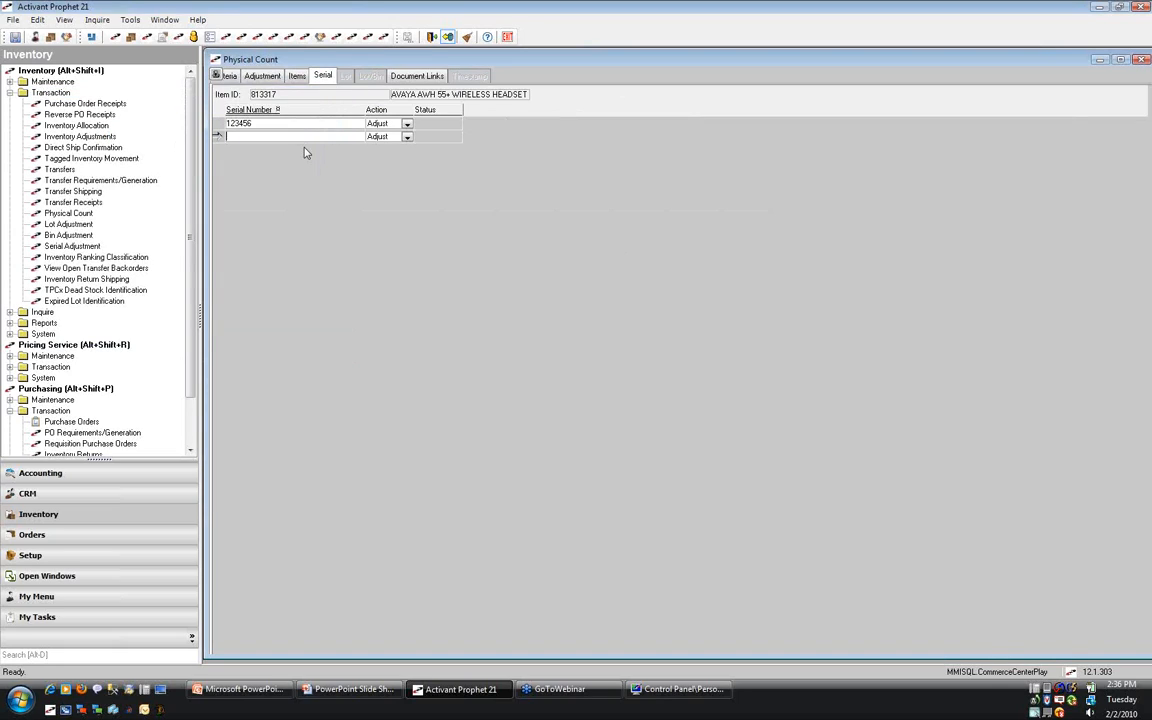
pyautogui.doubleClick(257, 138)
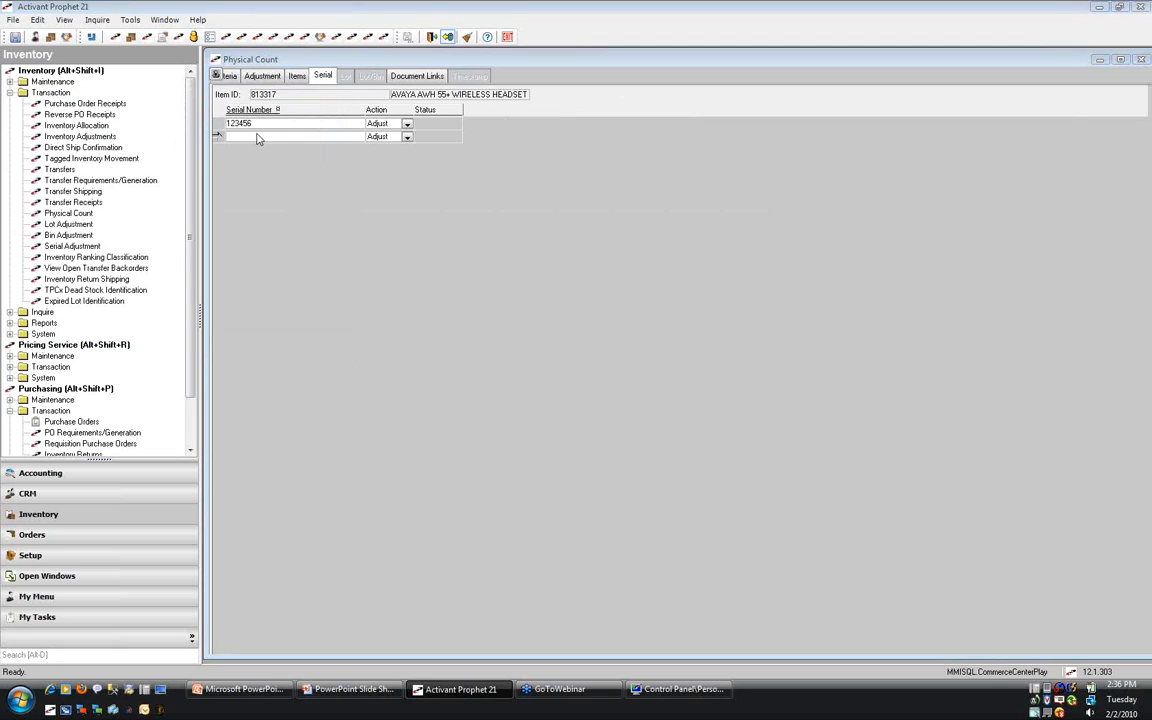
pyautogui.doubleClick(120, 147)
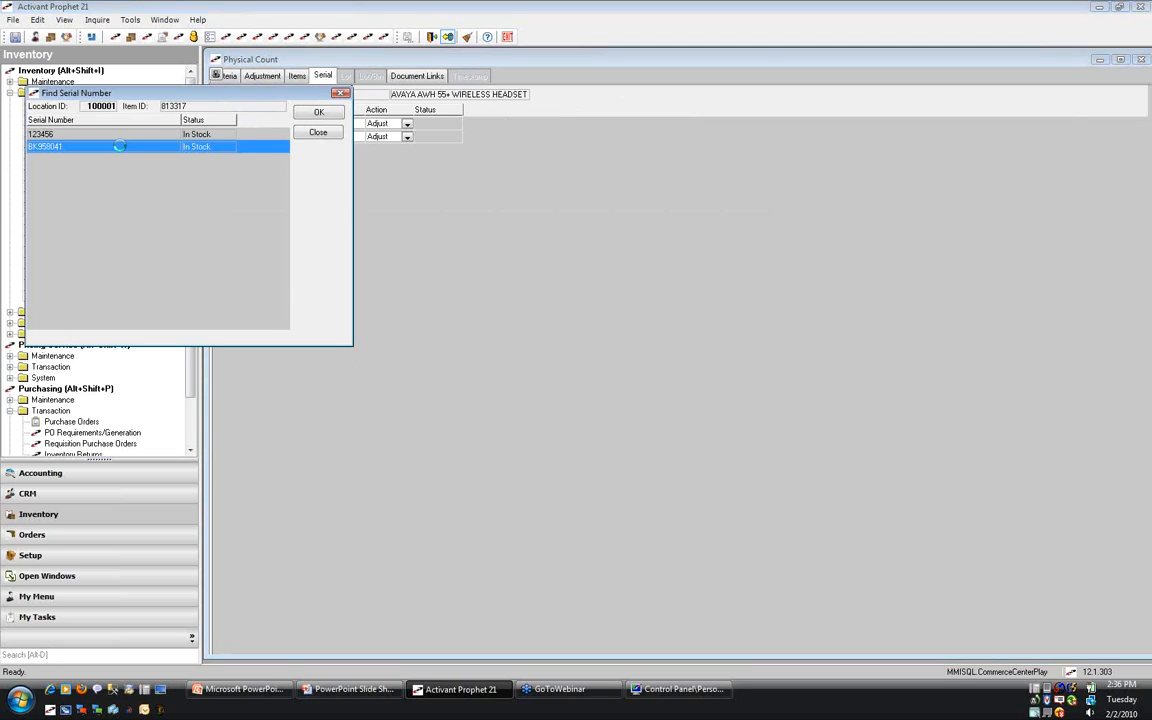
# Set the physical count's adjustment reason to TELEPHONE MAINTENANCE and save the count.
pyautogui.click(293, 78)
pyautogui.click(258, 77)
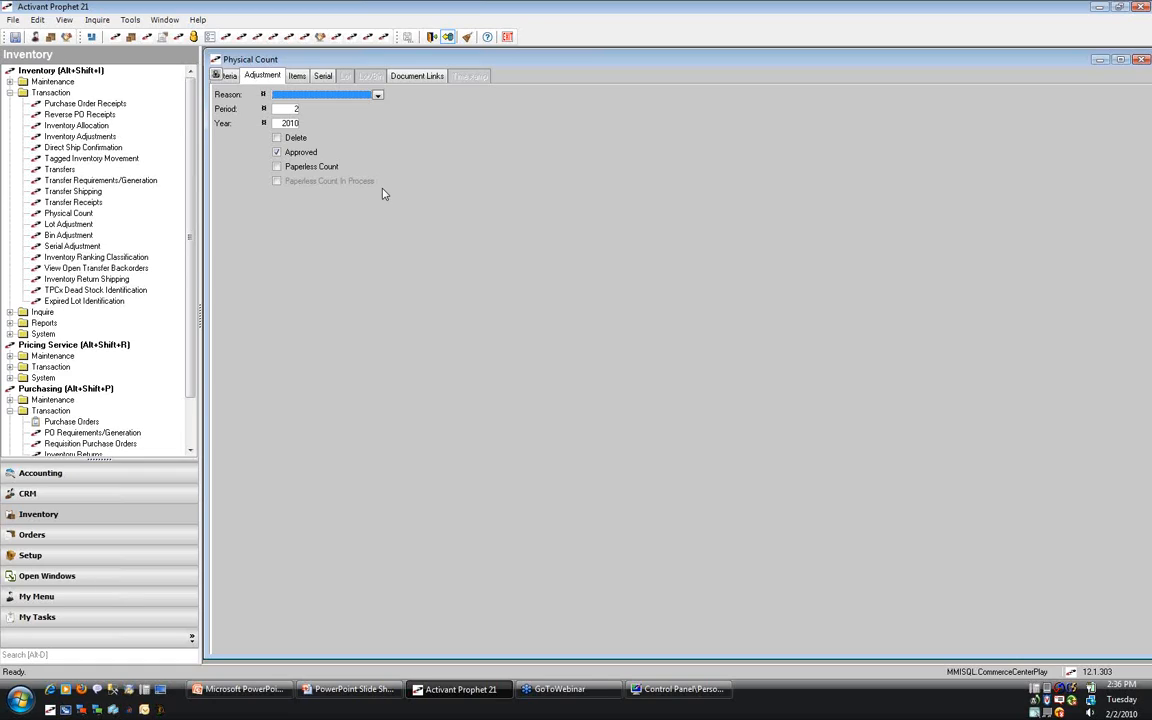
pyautogui.click(378, 96)
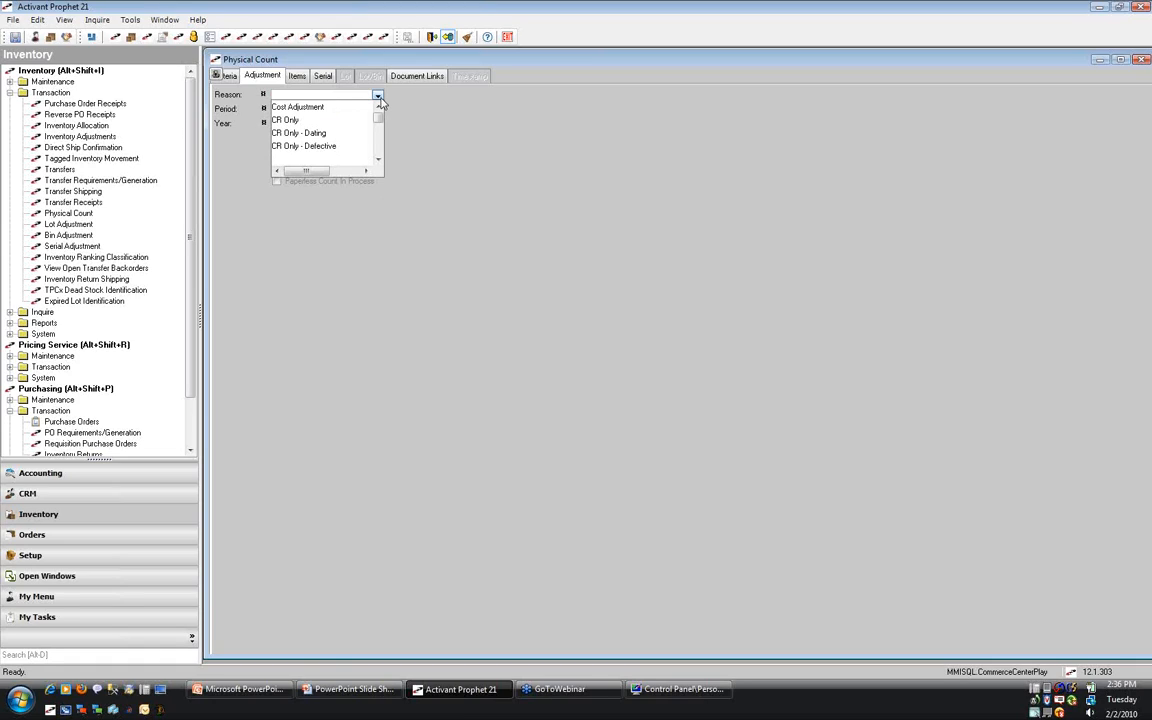
pyautogui.press('t')
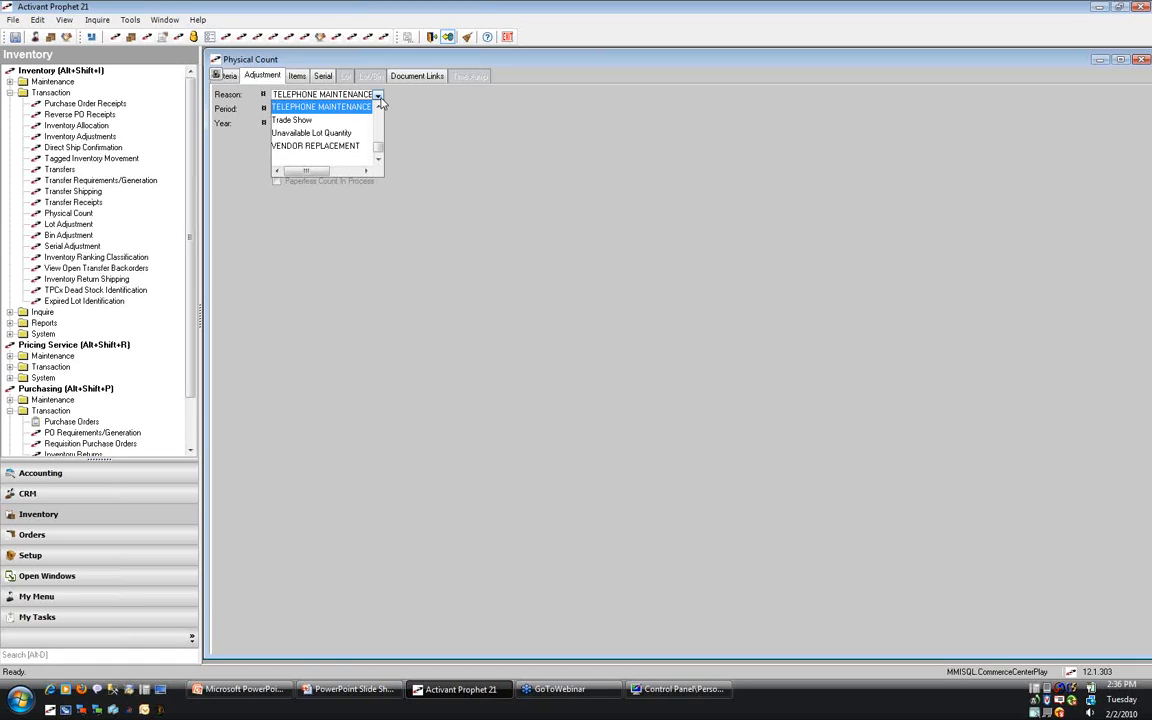
pyautogui.press('Tab')
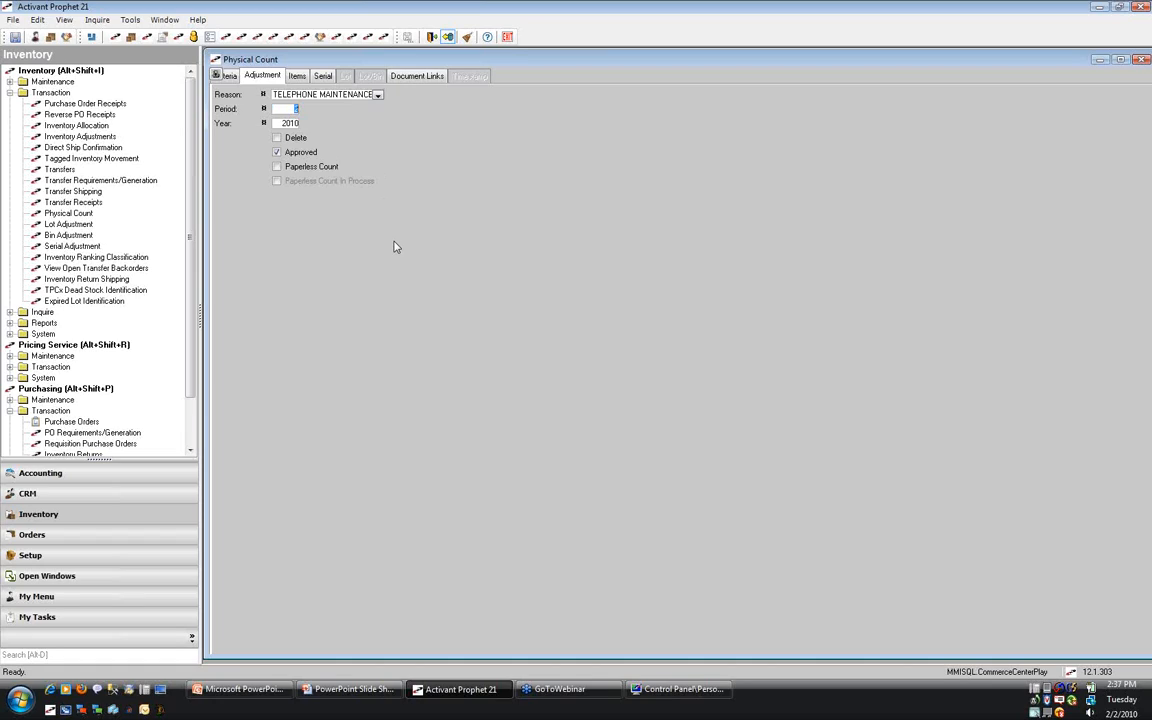
pyautogui.click(15, 36)
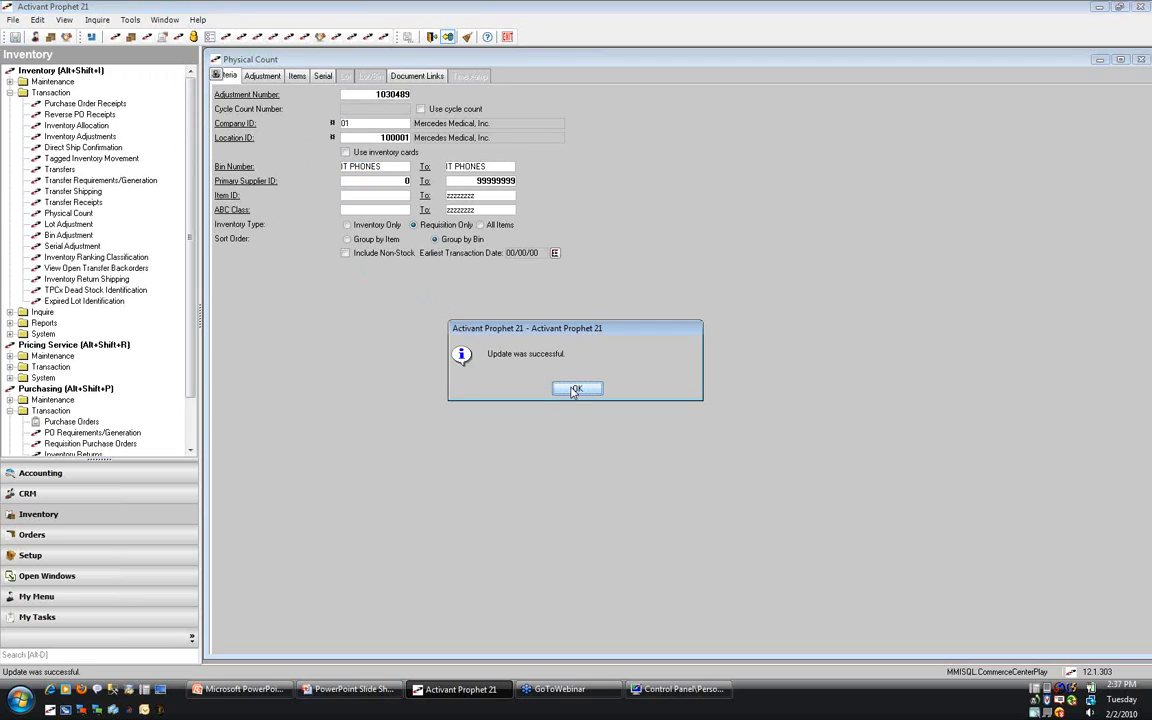
pyautogui.click(576, 389)
# Return to PO Requirements/Generation, toggle the option to show all items and regenerate the requisition requirements.
pyautogui.click(165, 20)
pyautogui.click(220, 157)
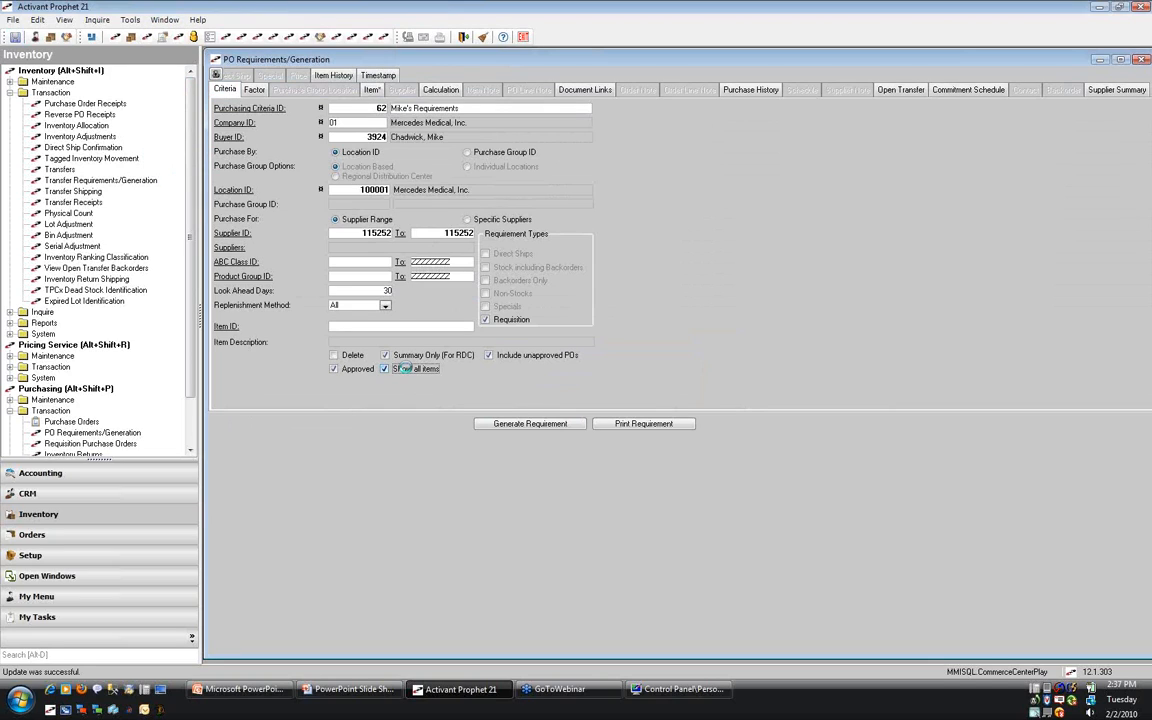
pyautogui.click(404, 368)
pyautogui.press('Return')
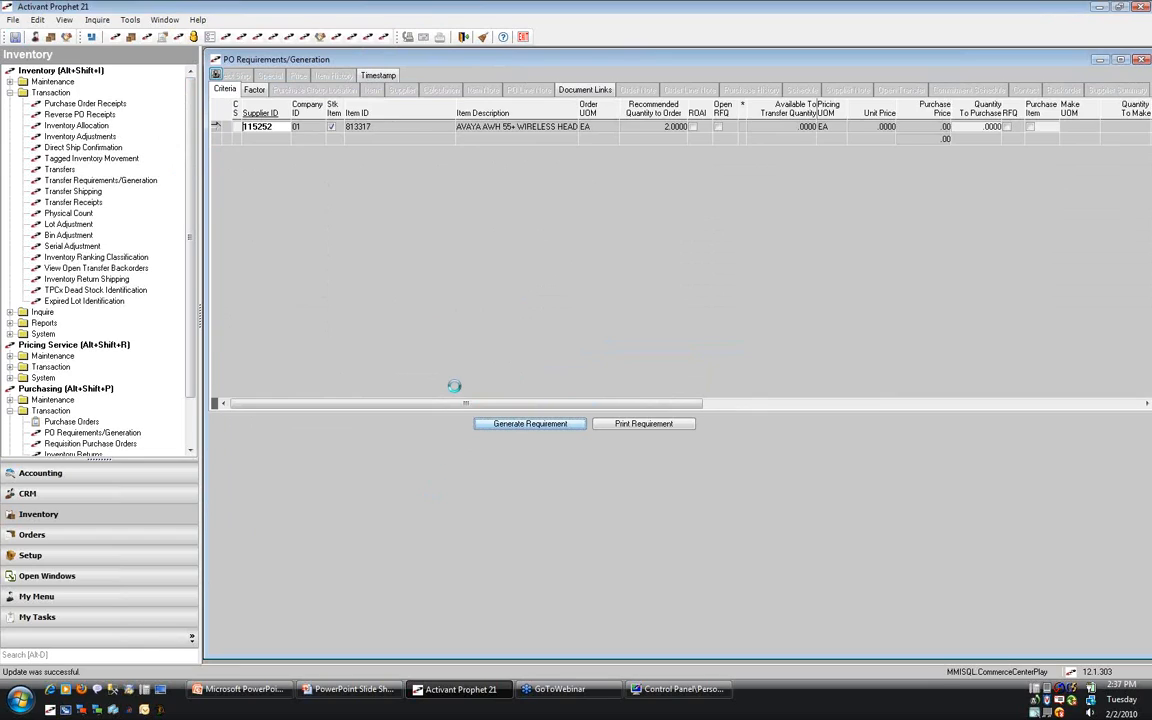
pyautogui.click(547, 394)
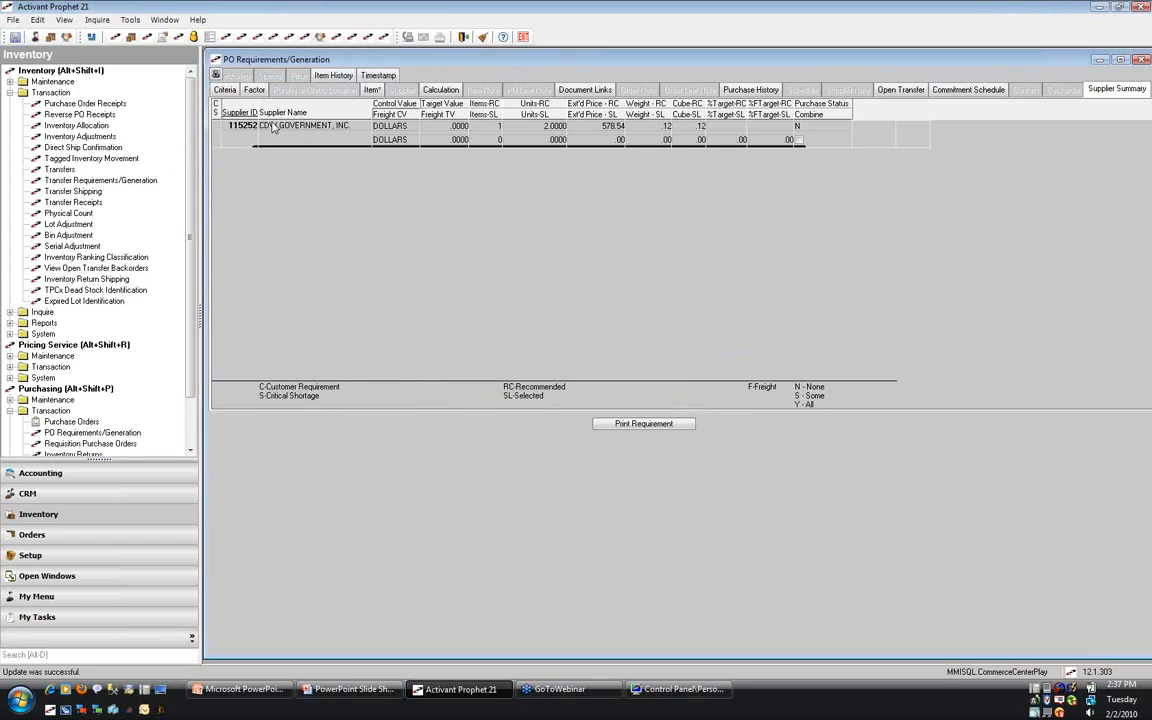
# Review the supplier's required items and the calculation behind the headset's recommended order quantity.
pyautogui.doubleClick(595, 136)
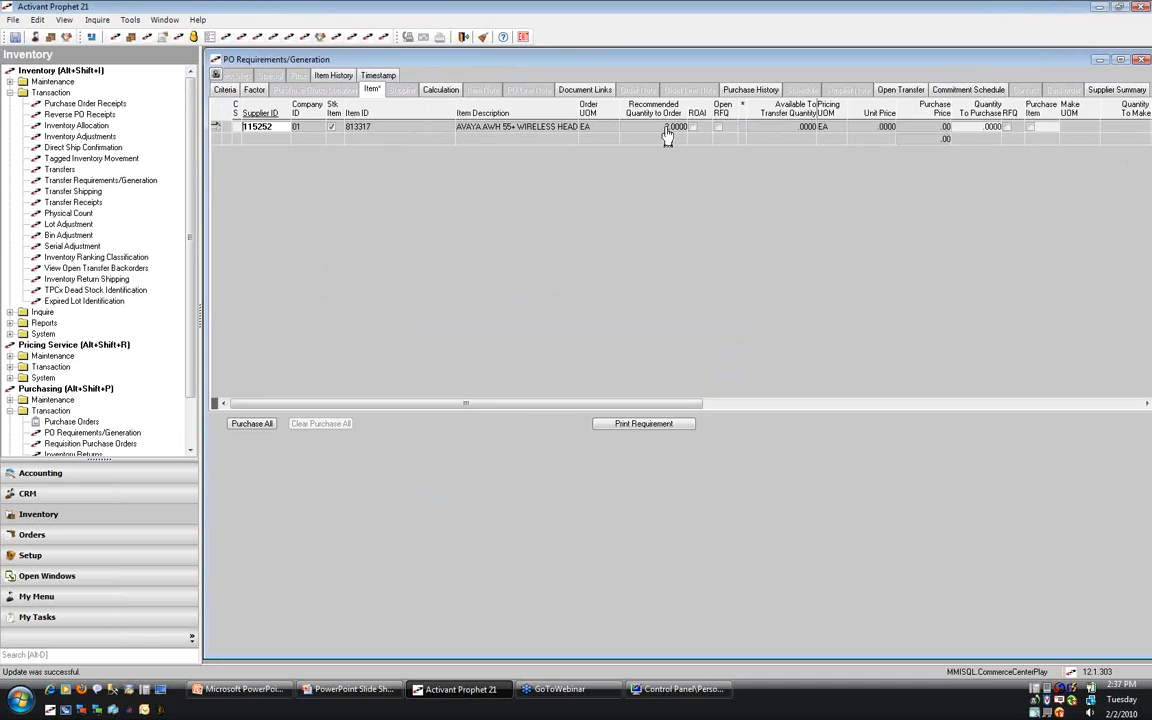
pyautogui.write('1')
pyautogui.doubleClick(665, 133)
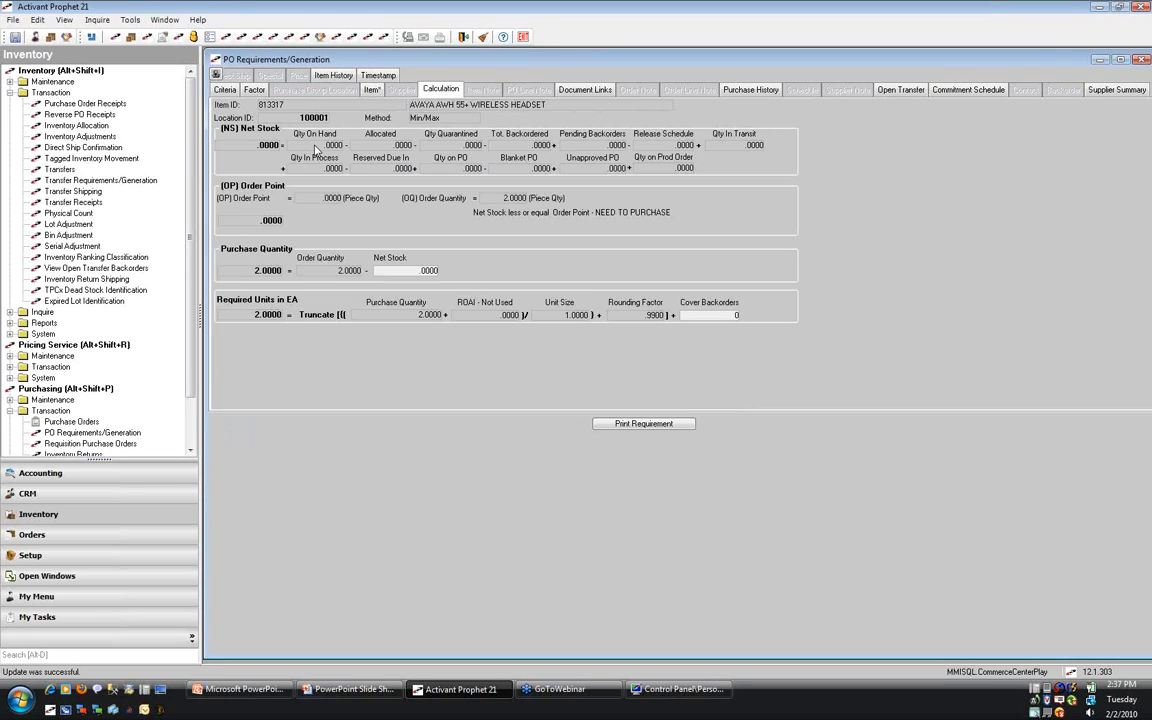
# Mark the AVAYA AWH 55+ wireless headset for purchase in the requirements item list.
pyautogui.click(370, 89)
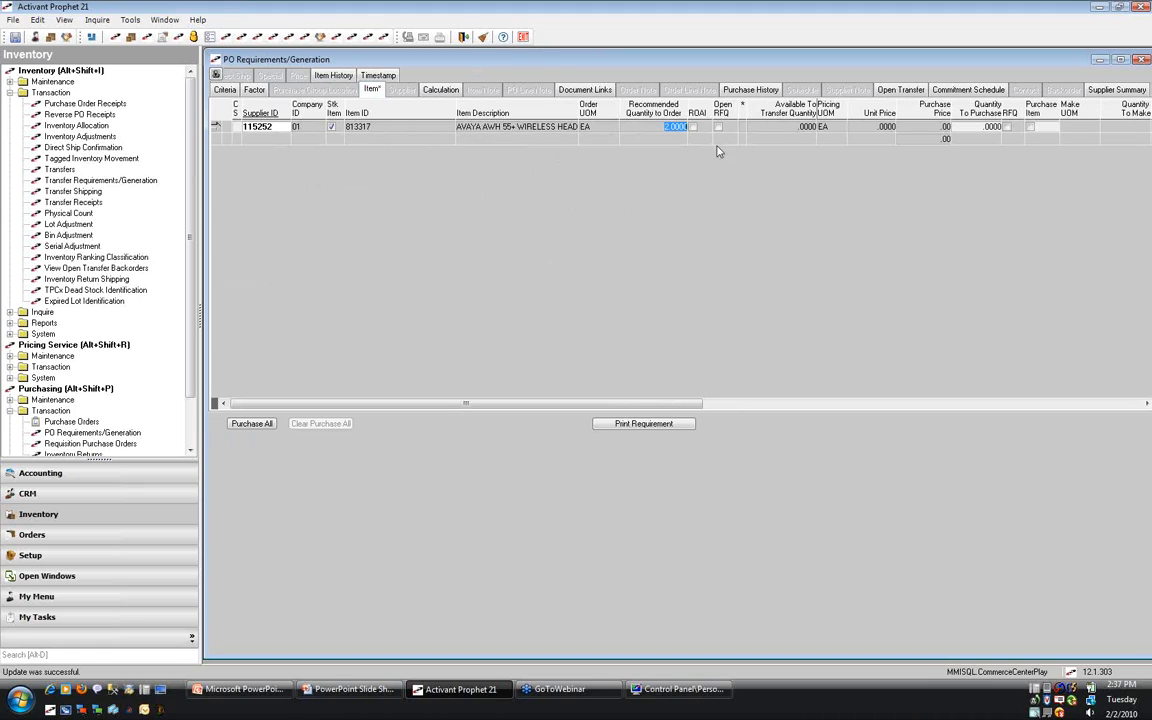
pyautogui.moveTo(395, 406); pyautogui.dragTo(558, 404)
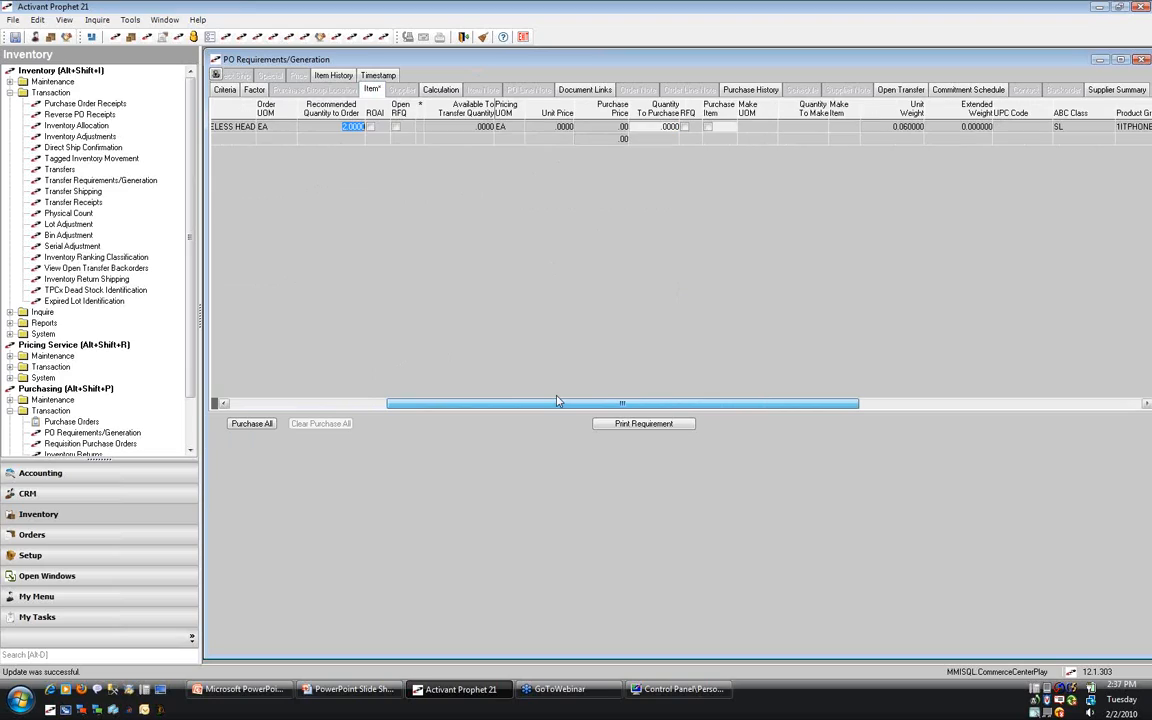
pyautogui.click(708, 127)
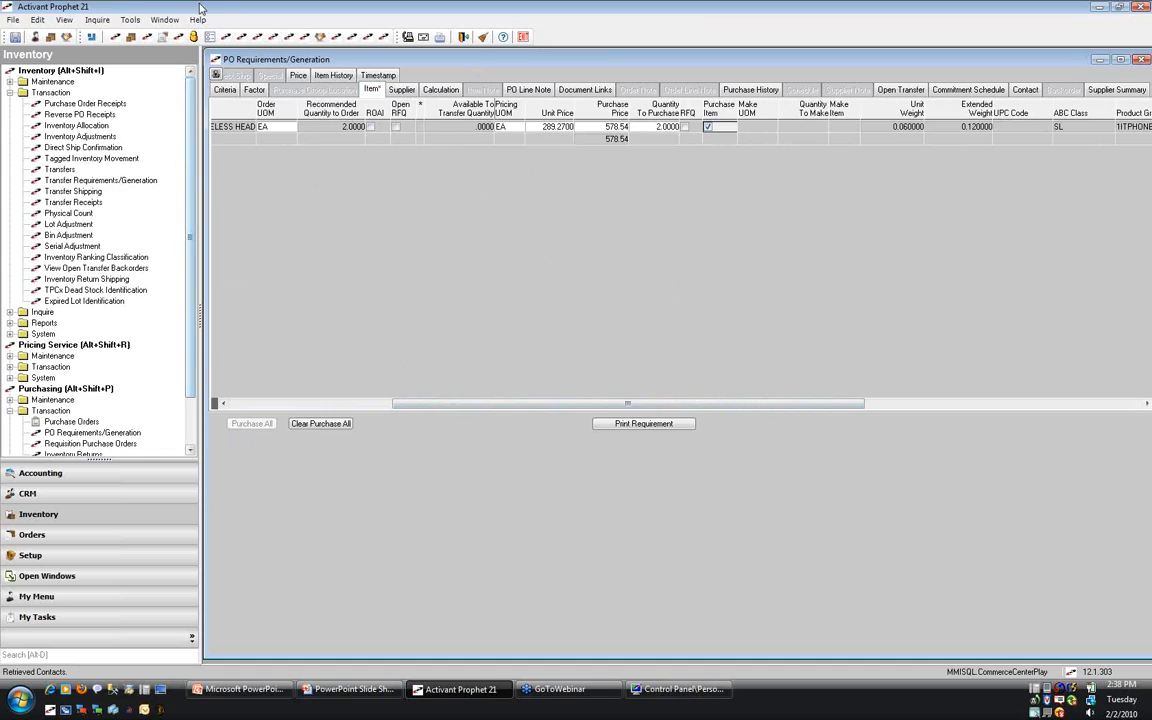
# Clear the purchase requirements record and close PO Requirements/Generation.
pyautogui.click(483, 38)
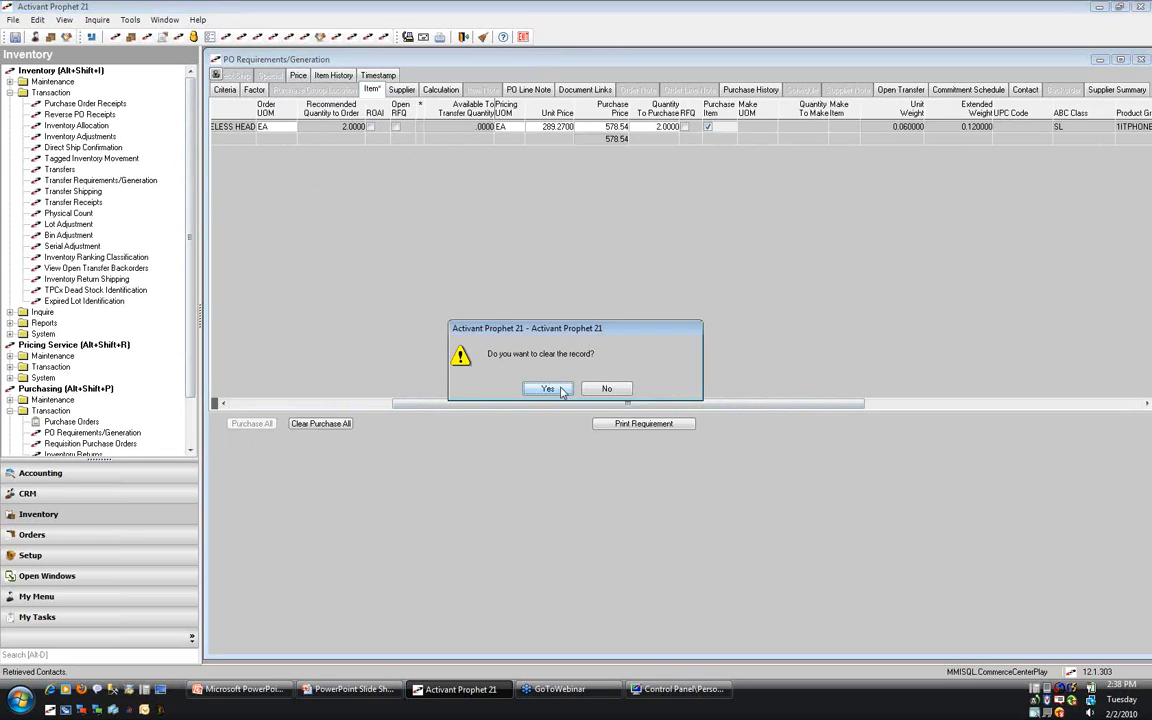
pyautogui.click(560, 390)
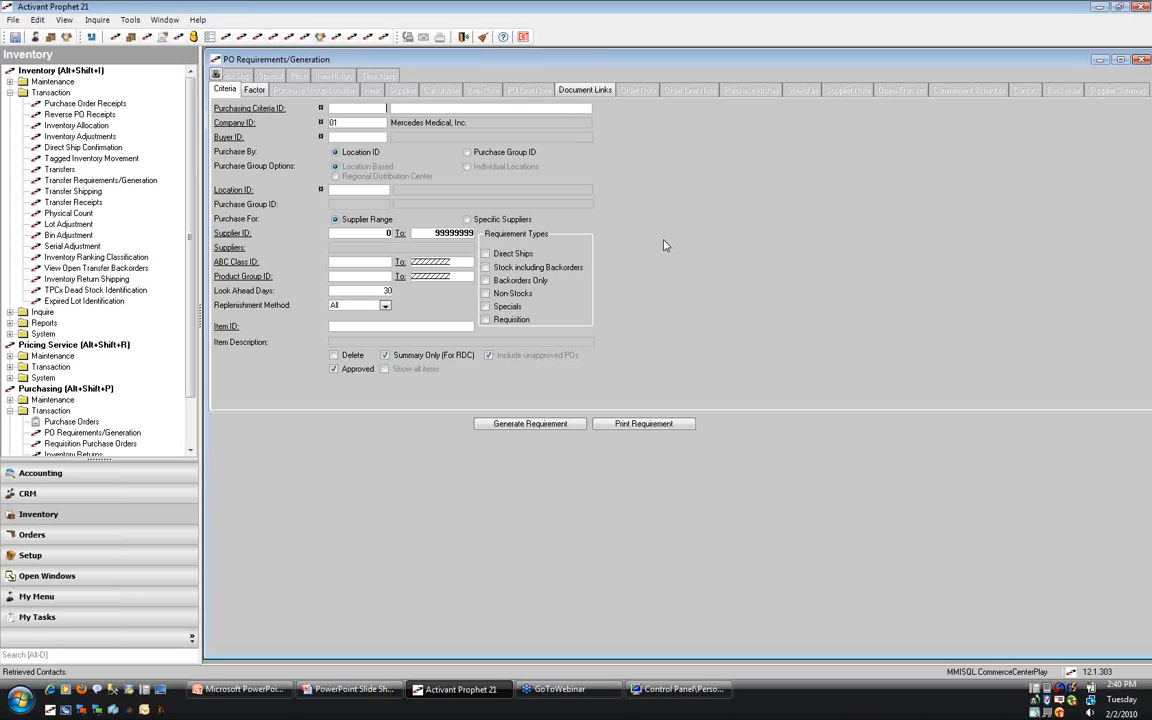
pyautogui.click(461, 36)
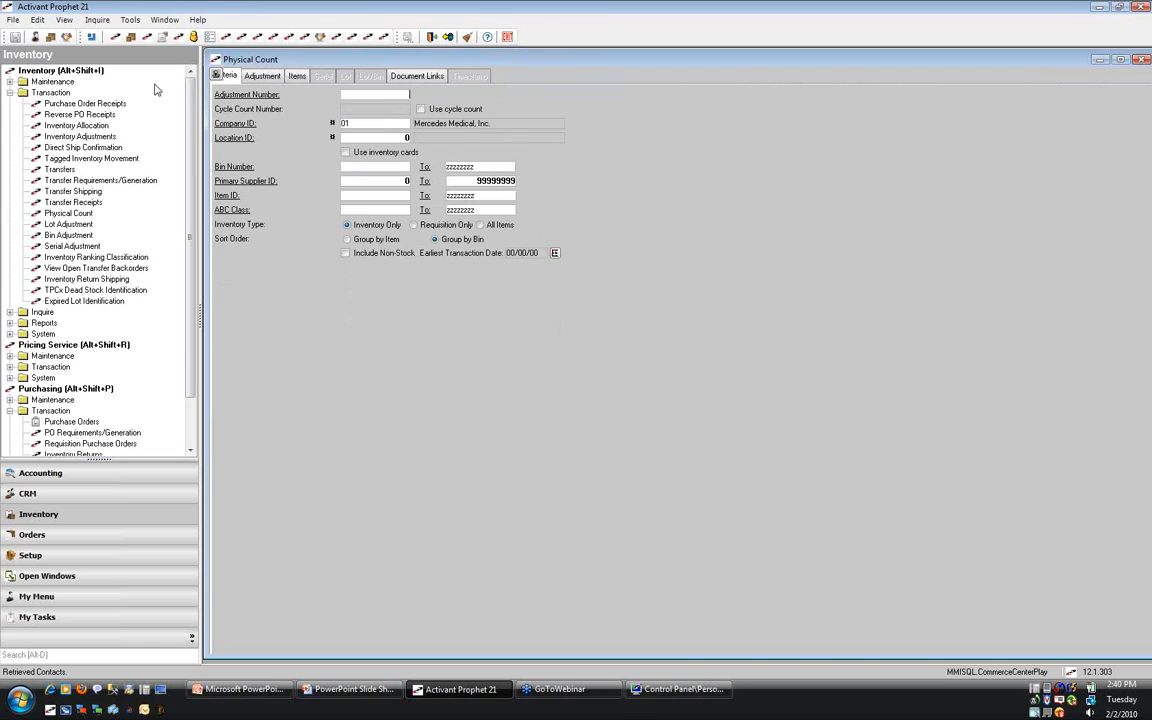
pyautogui.click(166, 20)
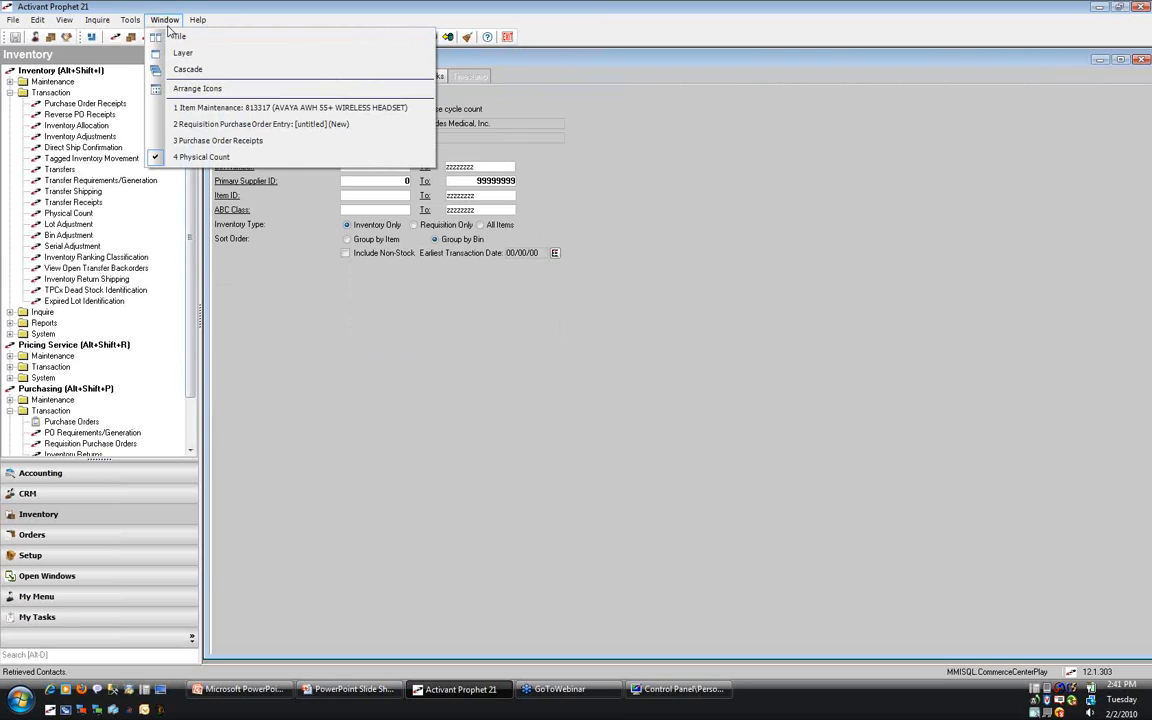
pyautogui.click(472, 478)
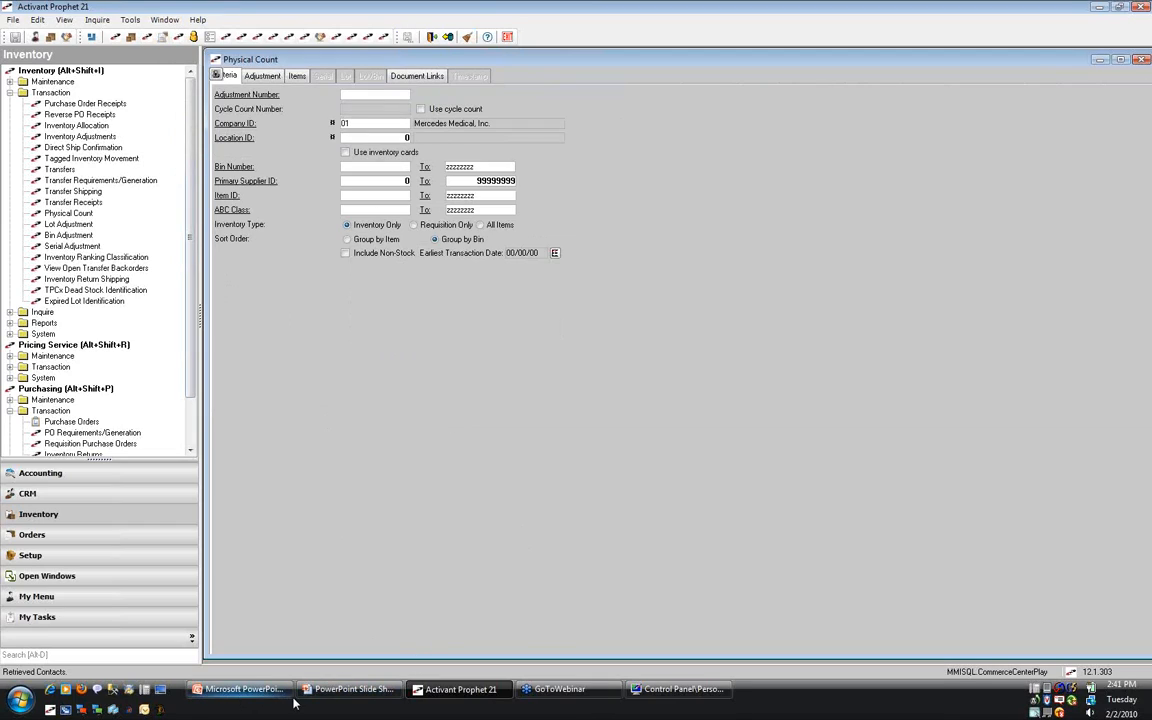
# Switch to the PowerPoint slide show and bring up the Q&A slide.
pyautogui.click(379, 703)
pyautogui.click(505, 364)
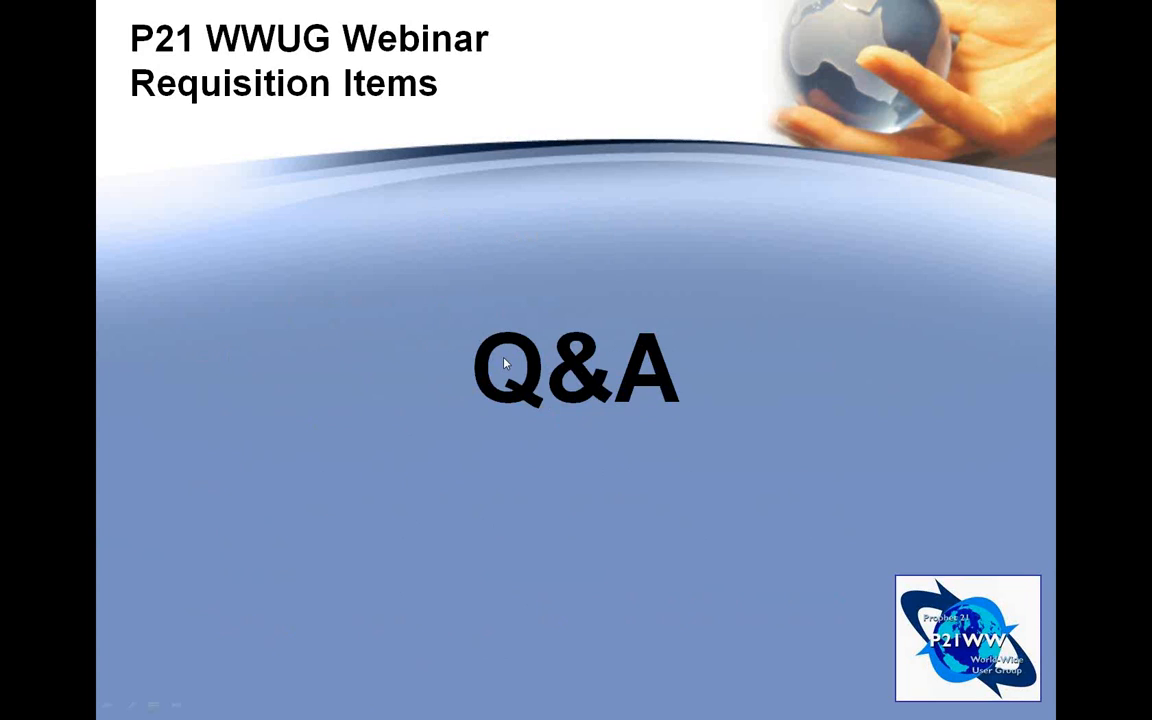